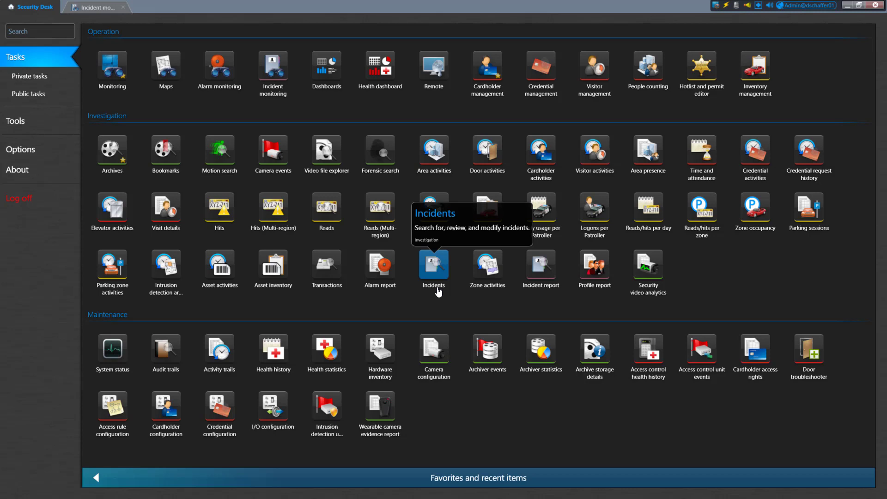
- Open a new Incident report task, keep the four-tile pattern, and select tiles 1 and 2
{"action": "left_click", "coordinate": [547, 286]}
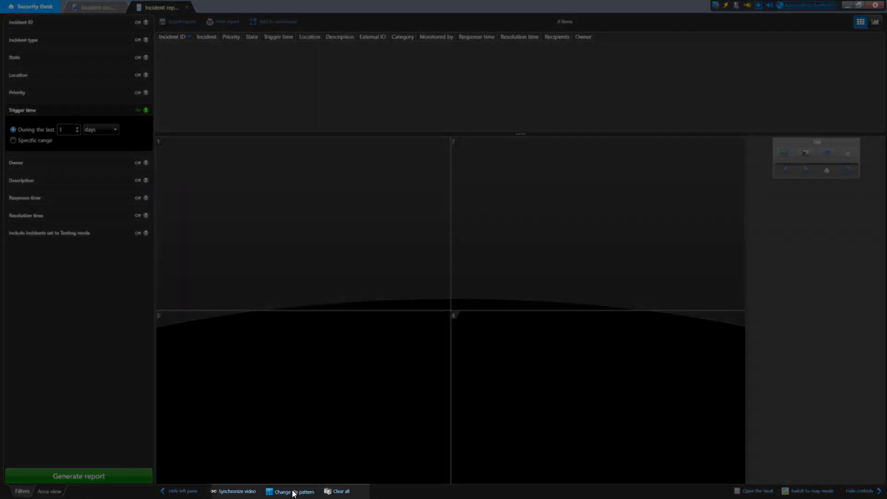
{"action": "left_click", "coordinate": [293, 491]}
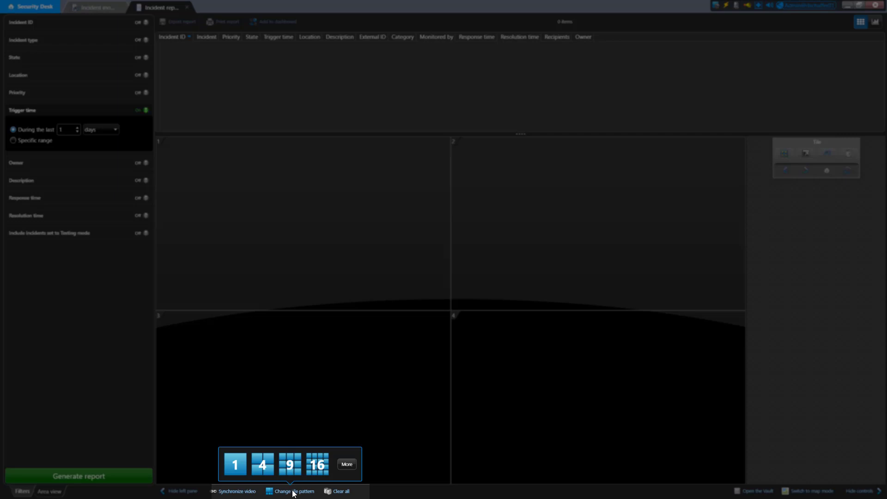
{"action": "left_click", "coordinate": [380, 365]}
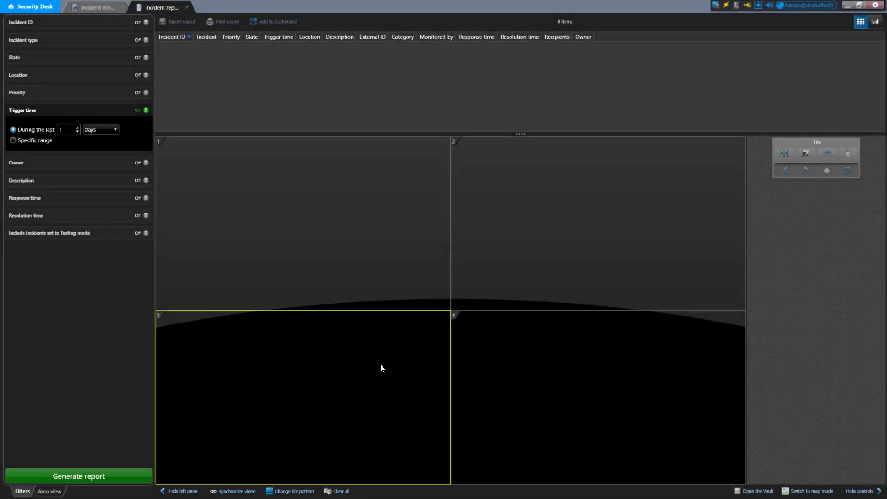
{"action": "left_click", "coordinate": [355, 236]}
{"action": "left_click", "coordinate": [521, 249]}
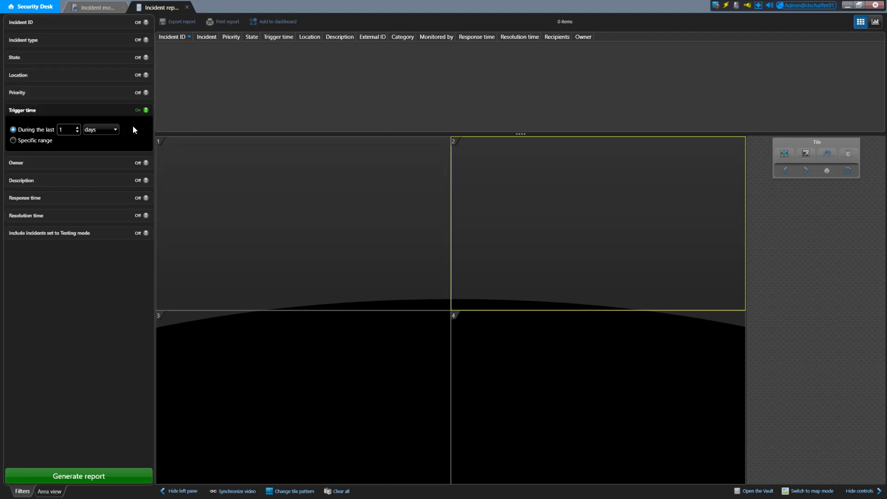
- Set Trigger time to the last 3 days and enable Priority with only Medium and Low checked
{"action": "left_click", "coordinate": [19, 141]}
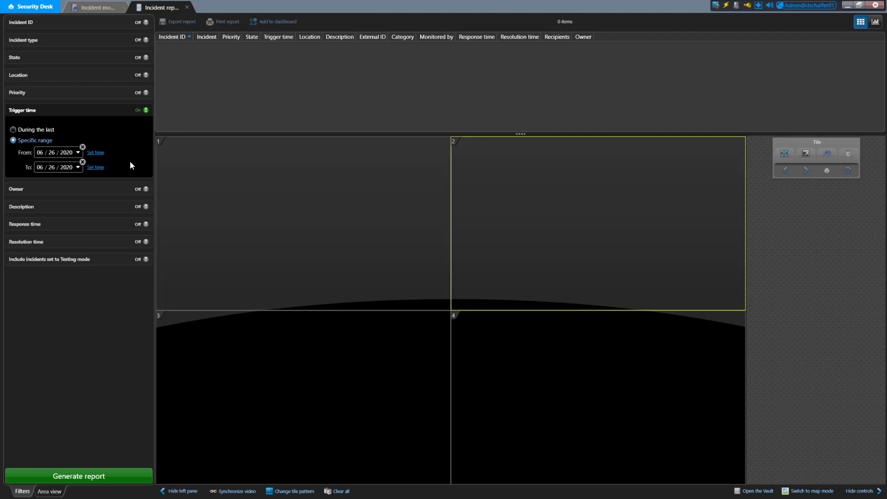
{"action": "left_click", "coordinate": [62, 240]}
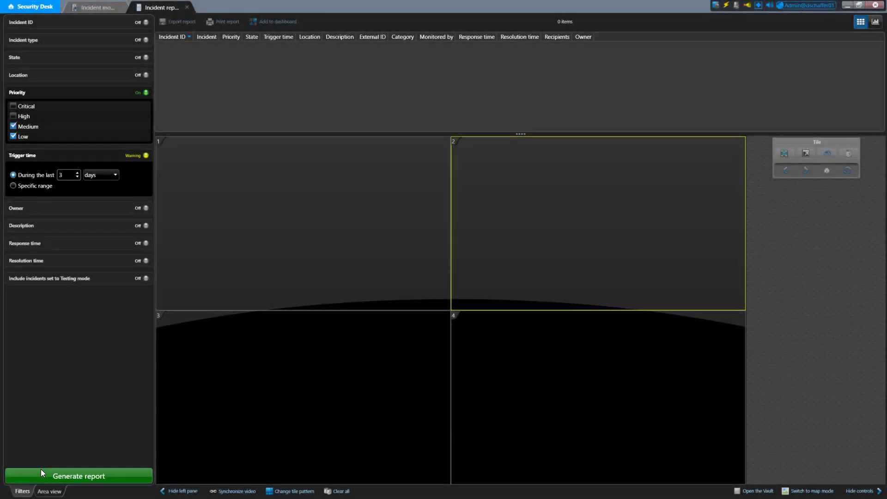
- Generate the report (15 incidents) and load Garage Door Opened (84) into tile 1
{"action": "left_click", "coordinate": [41, 469]}
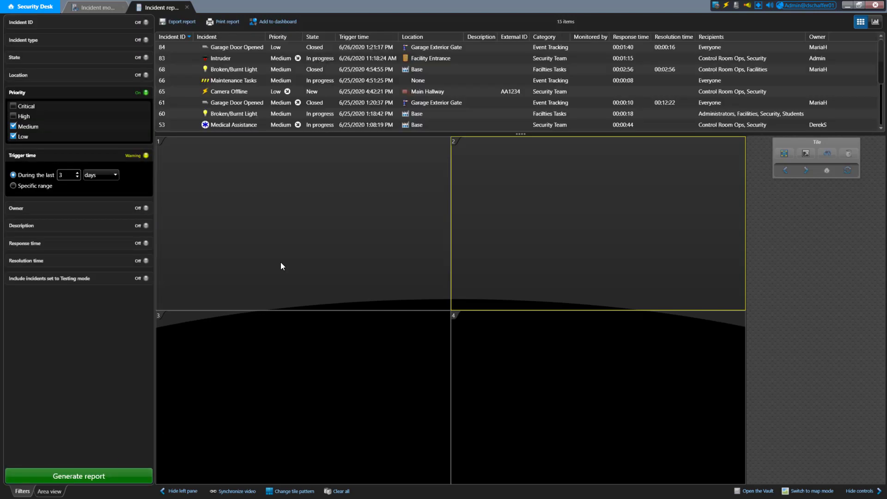
{"action": "left_click_drag", "start_coordinate": [252, 51], "coordinate": [290, 170]}
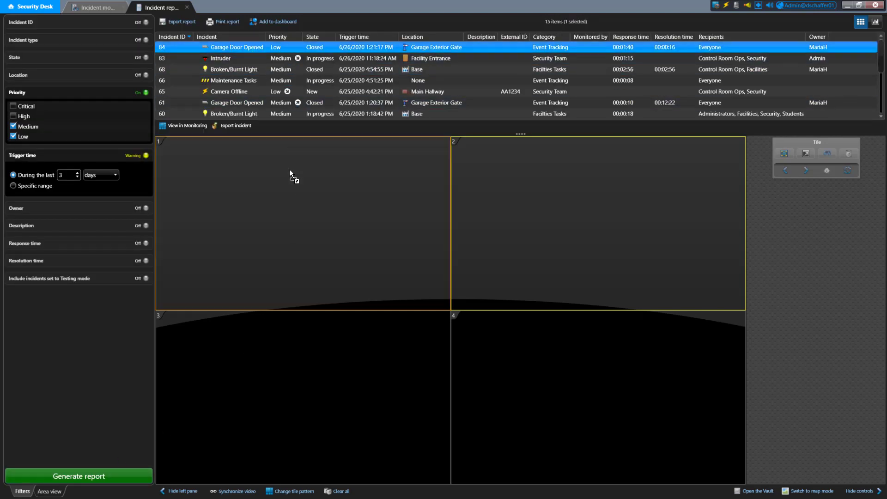
{"action": "left_click_drag", "start_coordinate": [280, 213], "coordinate": [280, 213]}
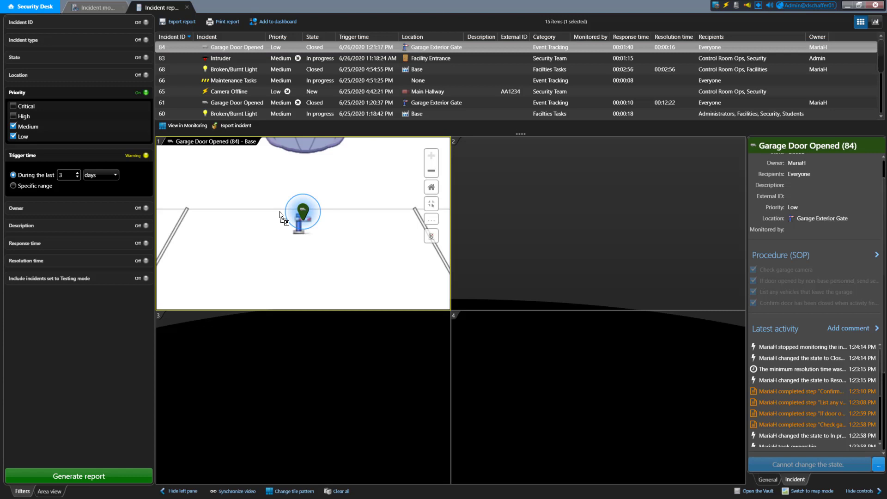
- In the Area view, expand Power Facility > Base > Base Cameras
{"action": "left_click", "coordinate": [47, 491]}
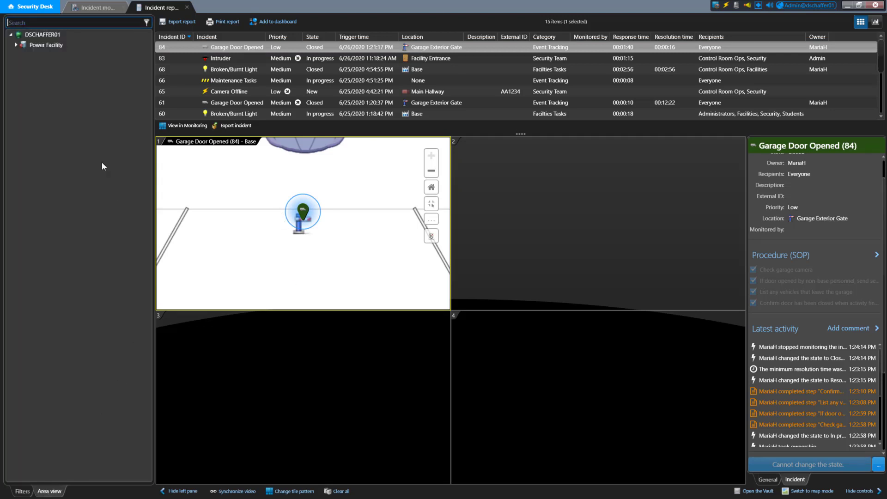
{"action": "left_click", "coordinate": [15, 46]}
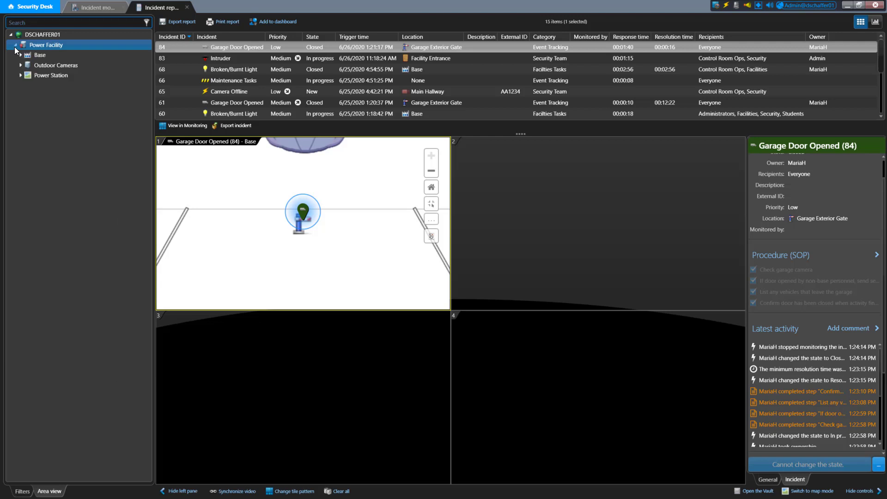
{"action": "left_click", "coordinate": [20, 56]}
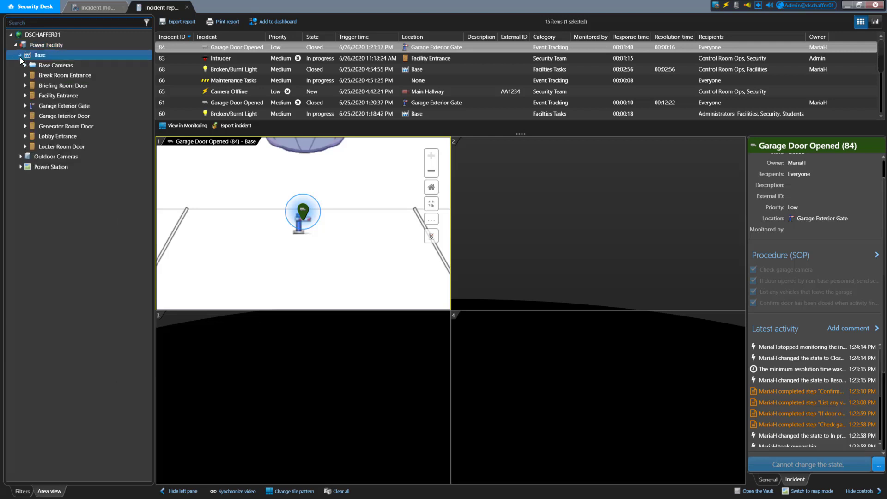
{"action": "left_click", "coordinate": [26, 64]}
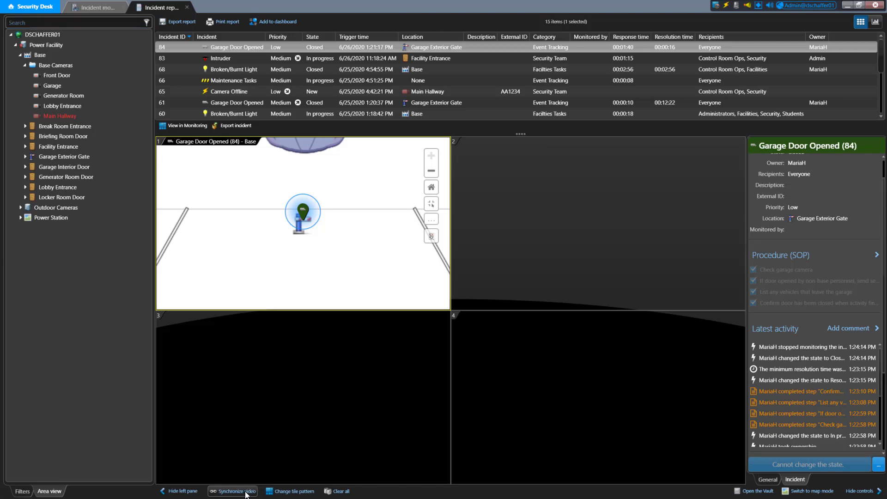
- Switch the right-hand dashboard to General, showing the garage door as Closed and Locked
{"action": "left_click", "coordinate": [768, 480]}
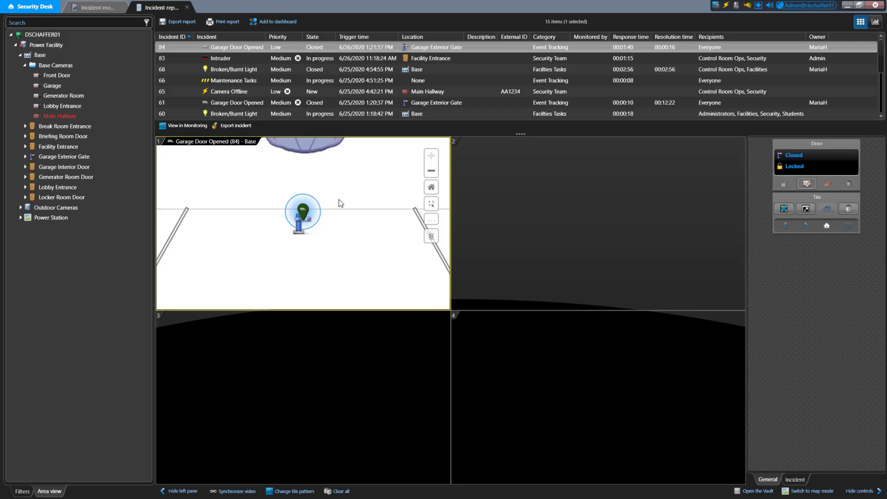
- Load Intruder (83) into tile 2 and answer its Breach Point with Stolen Access Card
{"action": "left_click", "coordinate": [320, 60]}
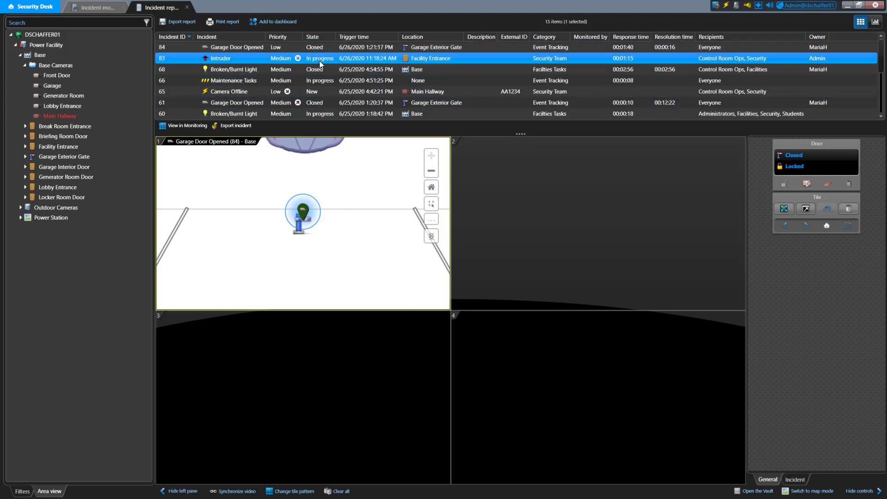
{"action": "left_click_drag", "start_coordinate": [320, 60], "coordinate": [529, 223]}
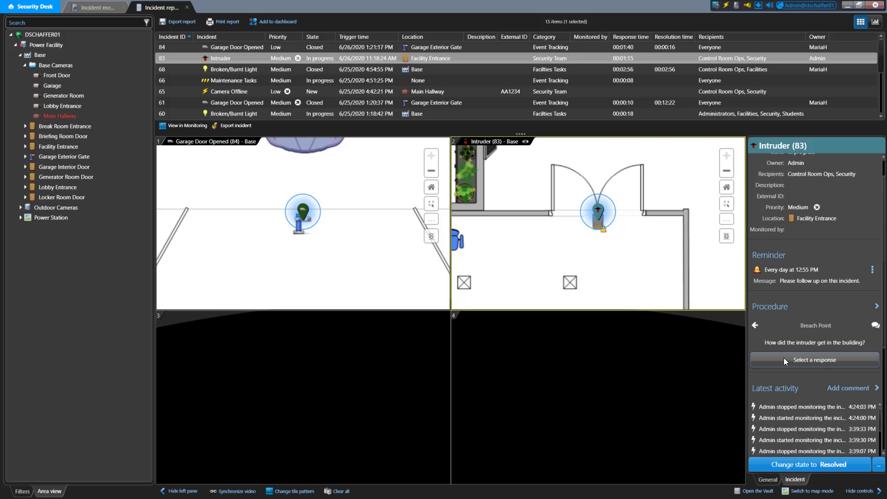
{"action": "left_click", "coordinate": [846, 359]}
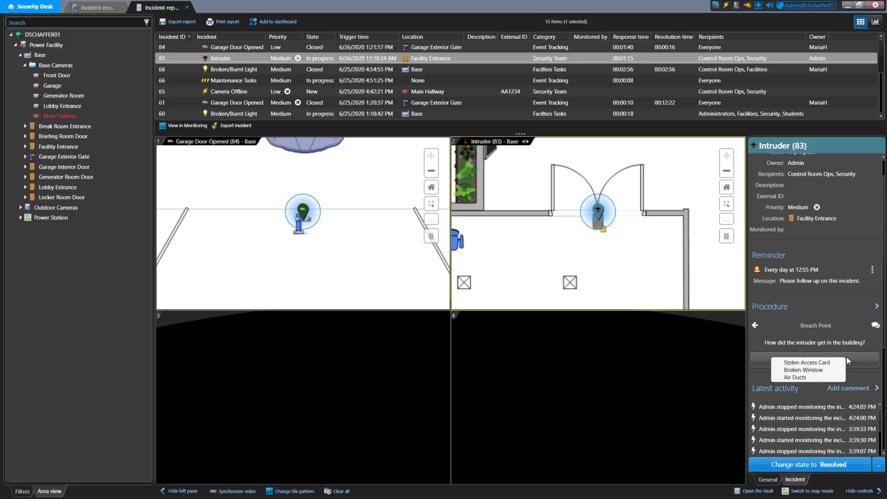
{"action": "left_click", "coordinate": [841, 361]}
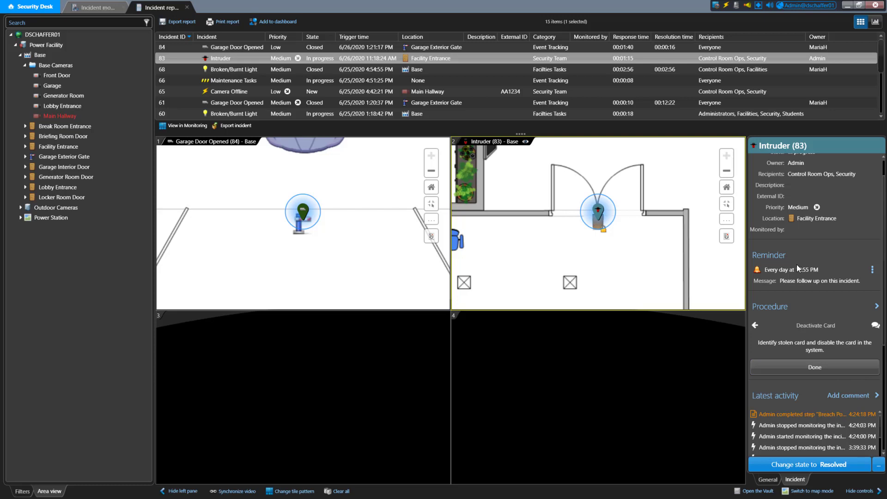
- Check the Intruder incident's more-actions menu without choosing anything, then reselect tile 1 for incident 84
{"action": "scroll", "coordinate": [796, 265], "scroll_direction": "down", "scroll_amount": 5}
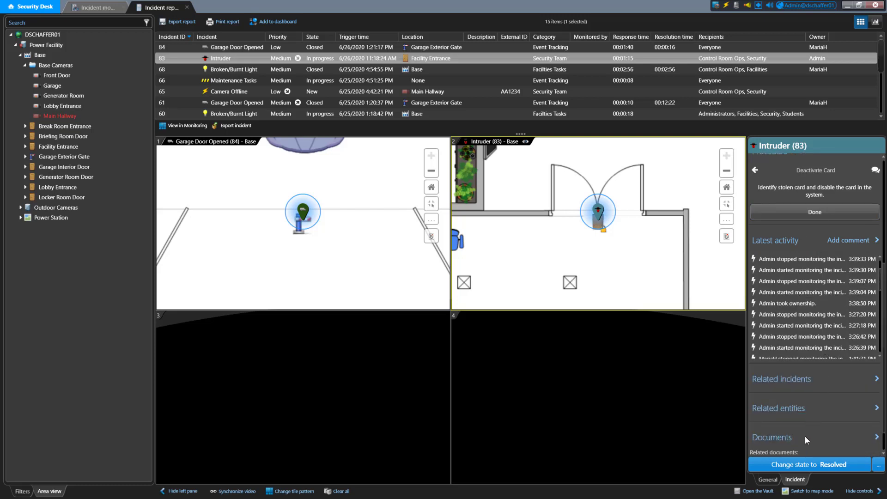
{"action": "scroll", "coordinate": [806, 350], "scroll_direction": "up", "scroll_amount": 4}
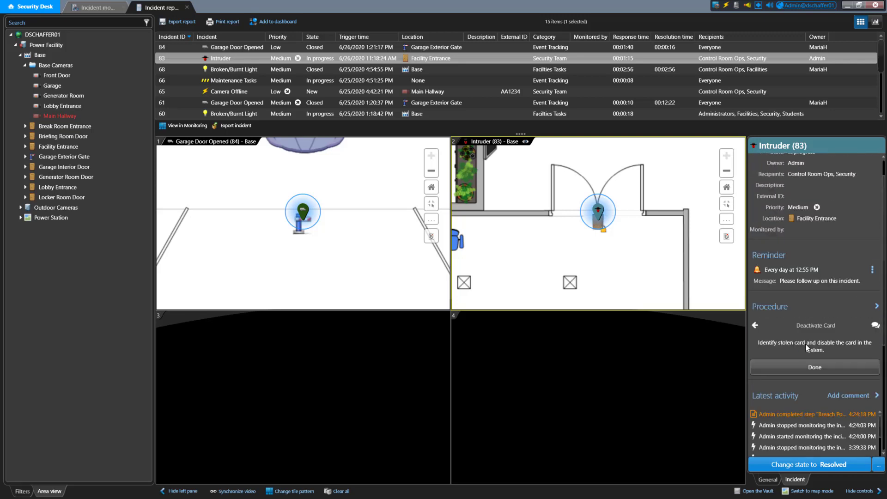
{"action": "scroll", "coordinate": [805, 344], "scroll_direction": "up", "scroll_amount": 1}
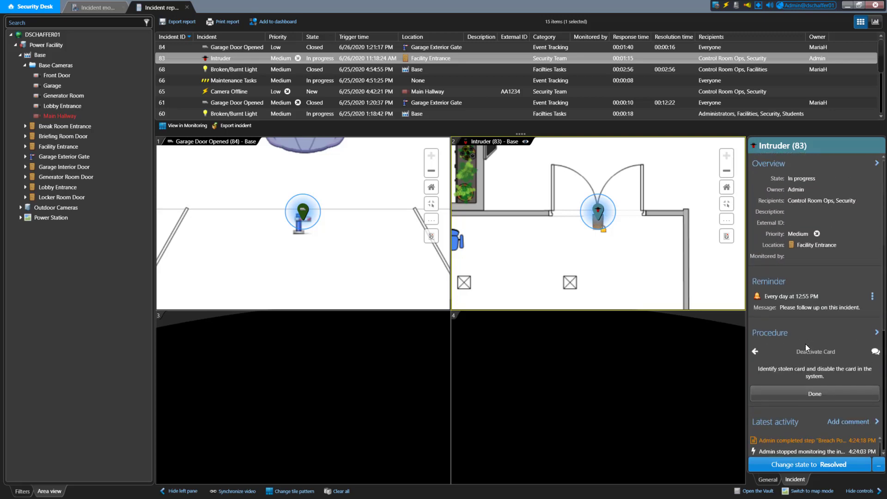
{"action": "left_click", "coordinate": [879, 465]}
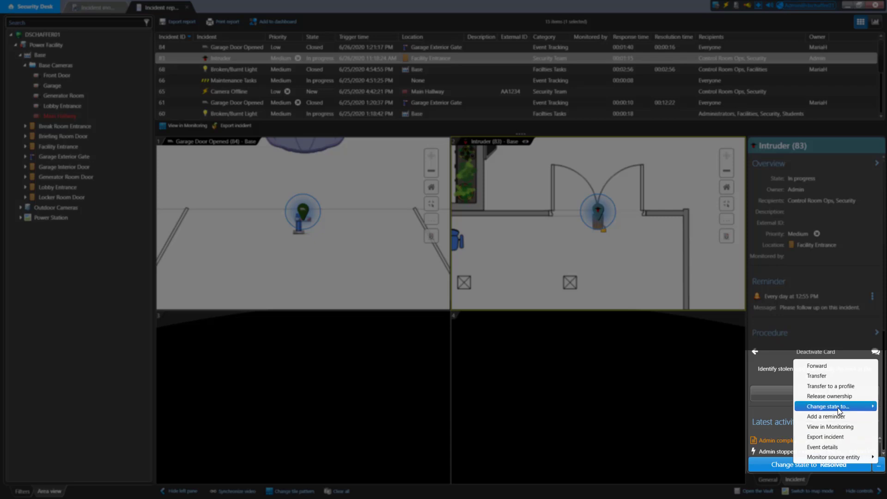
{"action": "mouse_move", "coordinate": [839, 409]}
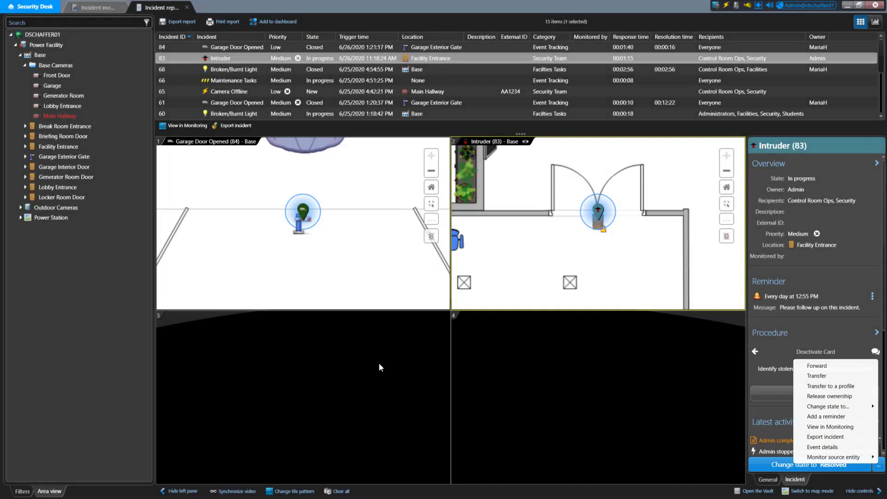
{"action": "left_click", "coordinate": [390, 333]}
{"action": "left_click", "coordinate": [377, 246]}
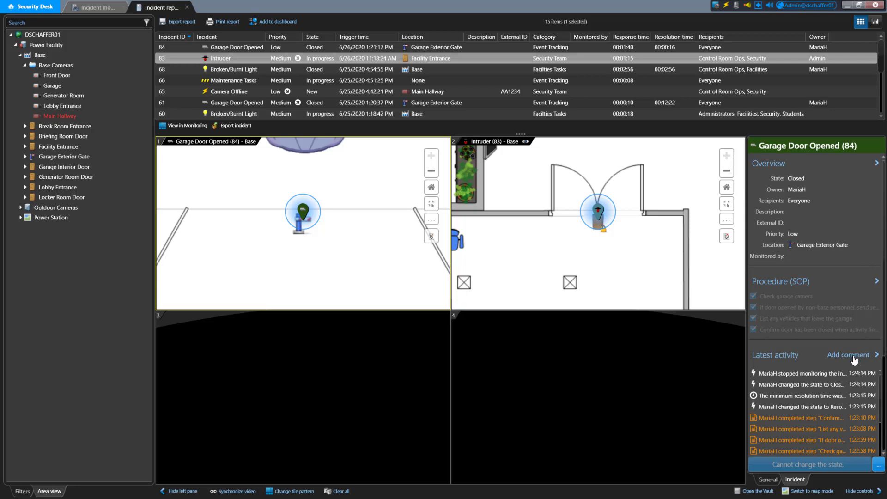
- Return to Filters and switch the Priority filter off, keeping Trigger time at 3 days
{"action": "scroll", "coordinate": [825, 297], "scroll_direction": "down", "scroll_amount": 6}
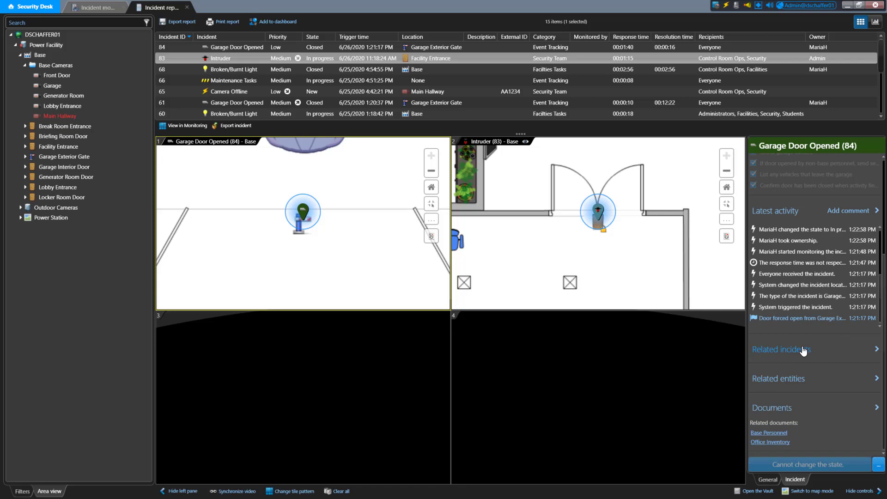
{"action": "scroll", "coordinate": [804, 351], "scroll_direction": "up", "scroll_amount": 5}
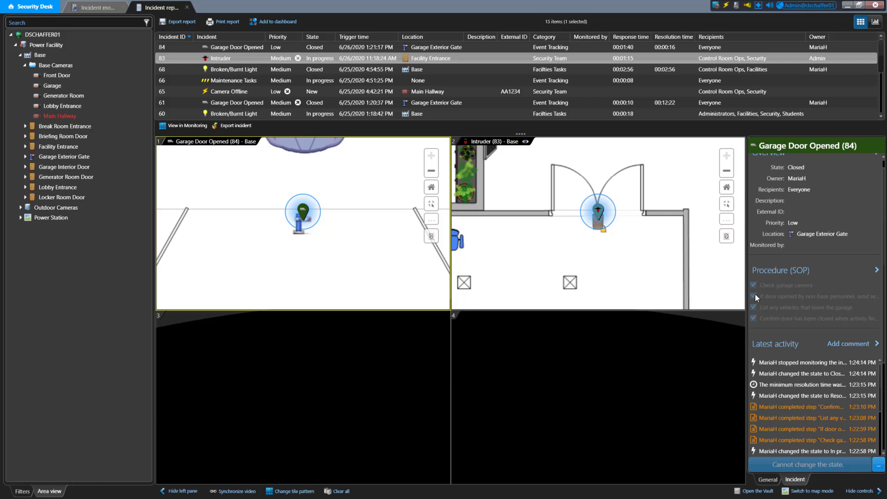
{"action": "scroll", "coordinate": [755, 294], "scroll_direction": "up", "scroll_amount": 1}
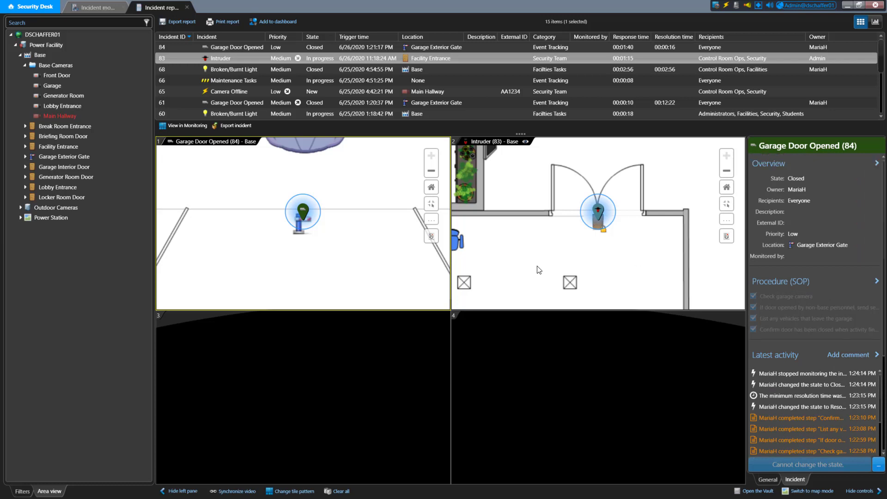
{"action": "left_click", "coordinate": [22, 491]}
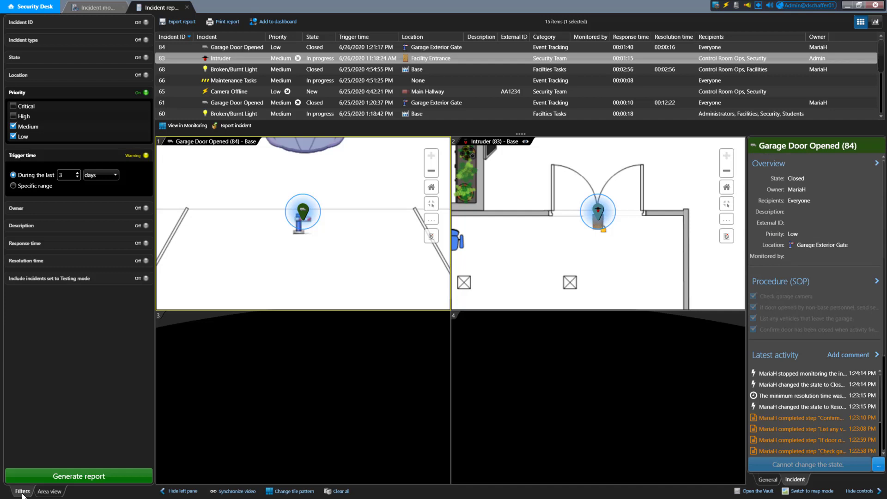
{"action": "left_click", "coordinate": [81, 92]}
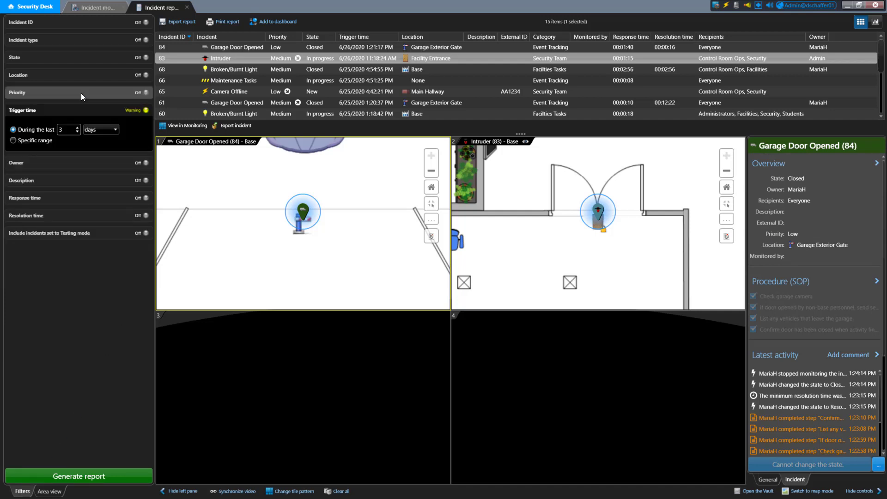
- Regenerate the report (44 items) as a line chart with Show values enabled
{"action": "left_click", "coordinate": [72, 472]}
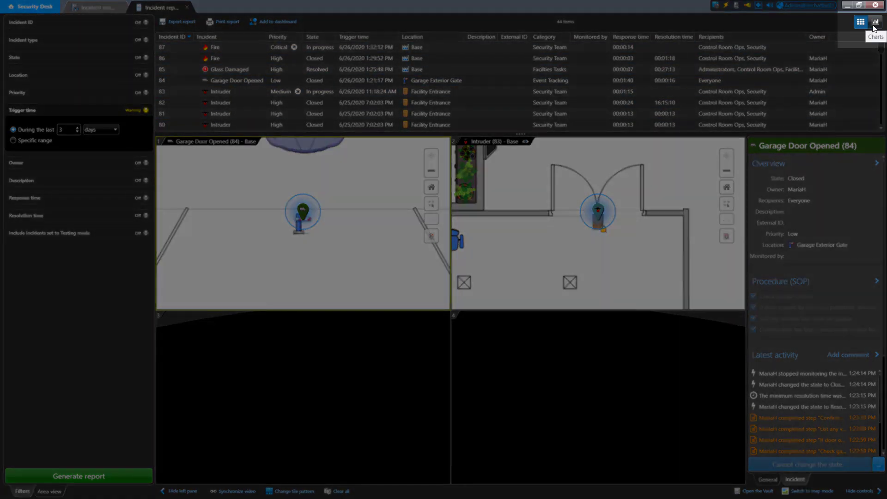
{"action": "left_click", "coordinate": [874, 27]}
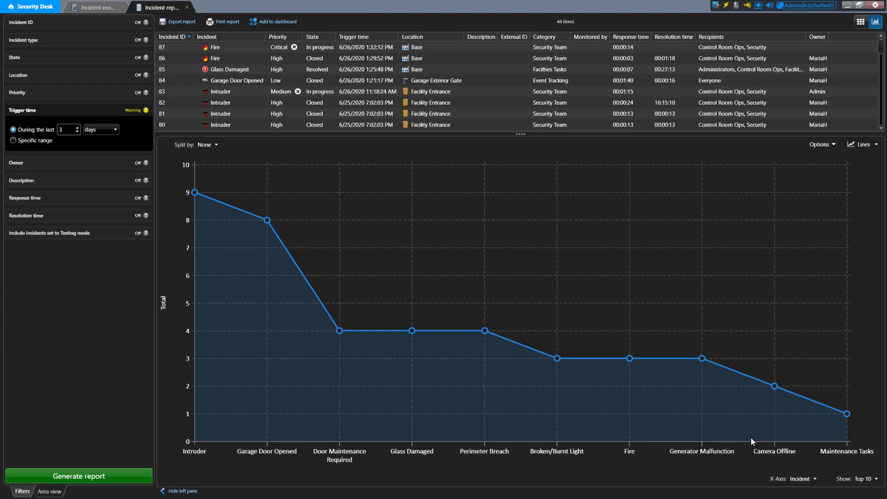
{"action": "left_click", "coordinate": [856, 143]}
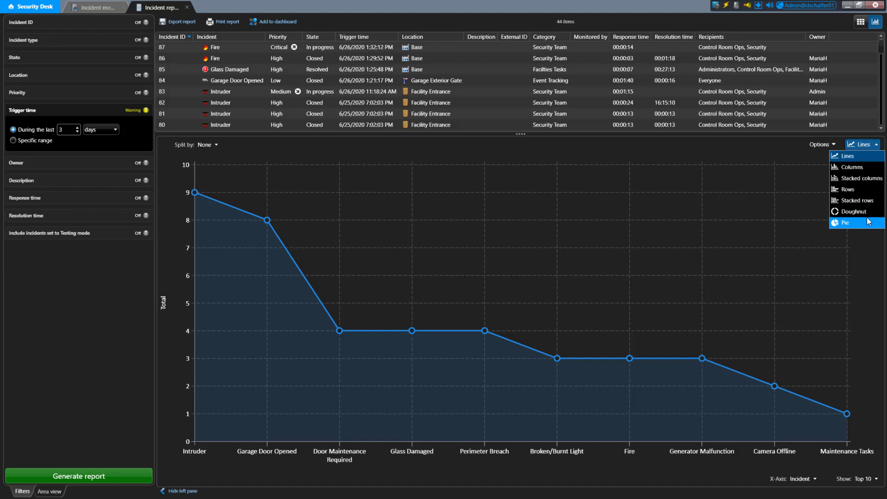
{"action": "left_click", "coordinate": [822, 144]}
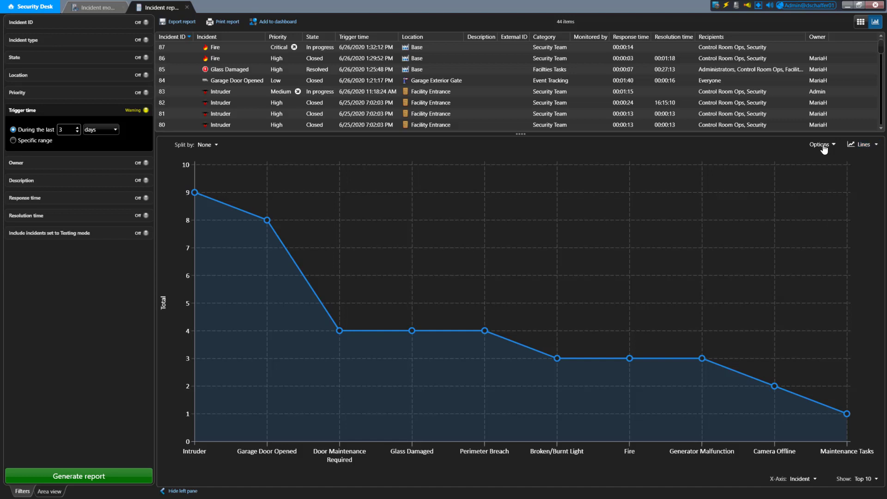
{"action": "left_click", "coordinate": [824, 146]}
{"action": "left_click", "coordinate": [828, 162]}
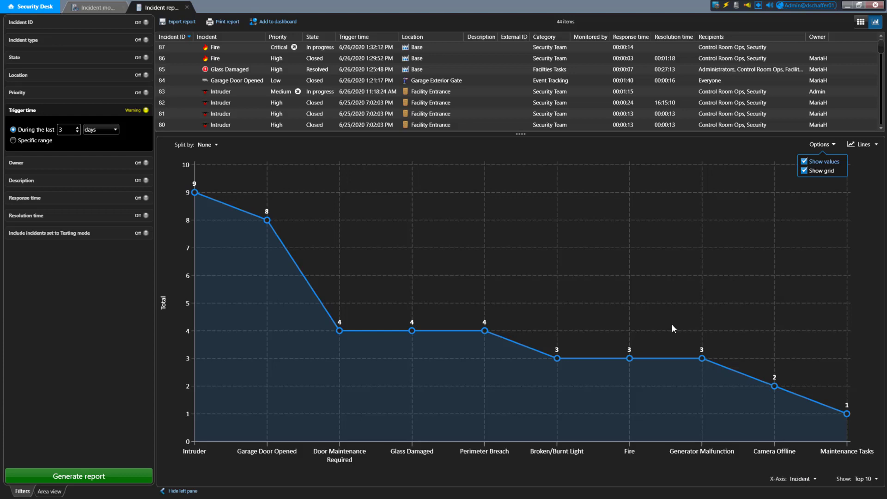
- Set the chart to Stacked columns split by Priority, keeping the top 10 incident types
{"action": "left_click", "coordinate": [206, 145]}
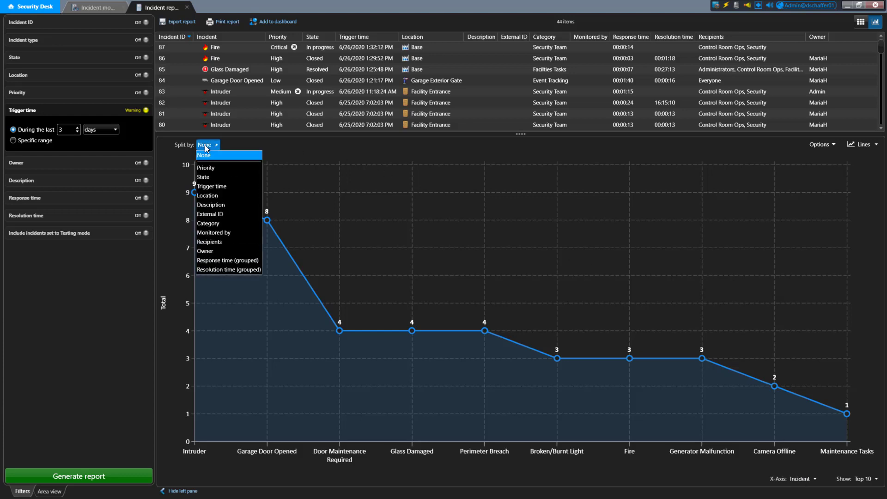
{"action": "left_click", "coordinate": [204, 145]}
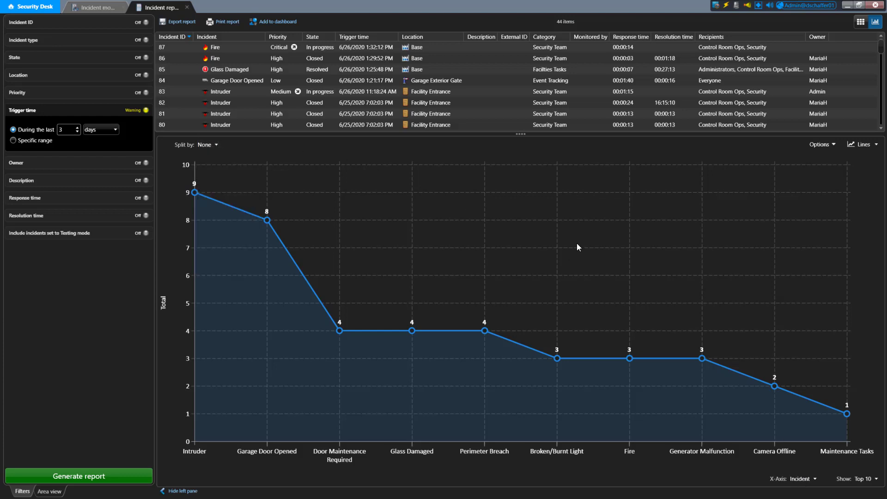
{"action": "left_click", "coordinate": [873, 480]}
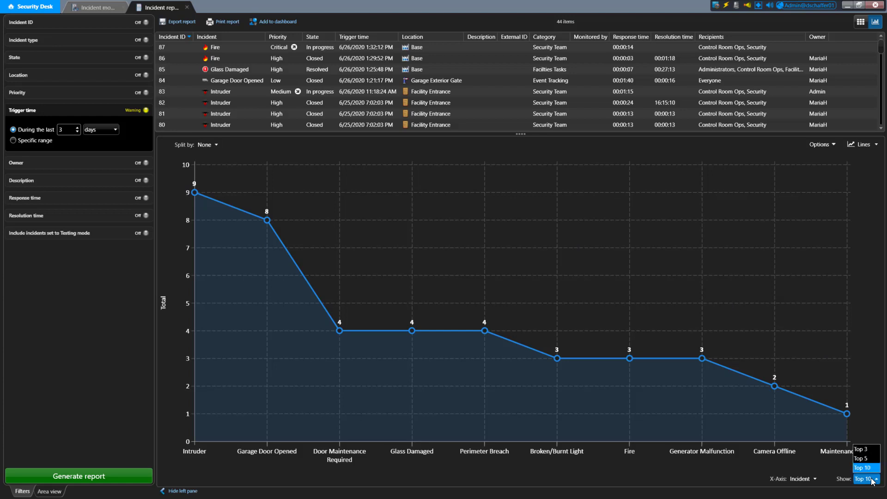
{"action": "left_click", "coordinate": [872, 481]}
{"action": "left_click", "coordinate": [857, 144]}
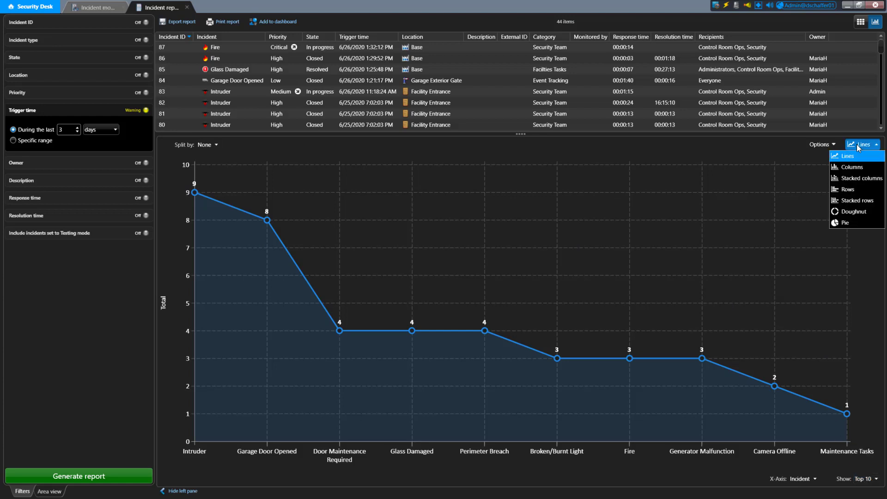
{"action": "left_click", "coordinate": [863, 175]}
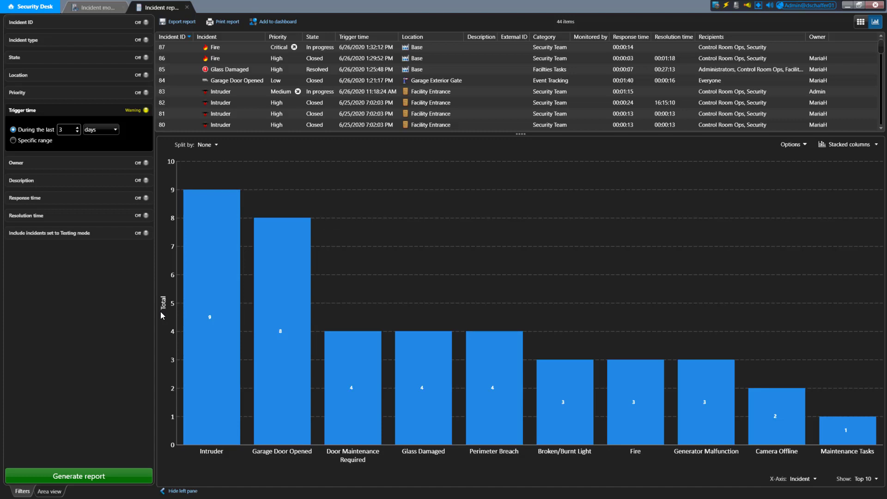
{"action": "left_click", "coordinate": [214, 147]}
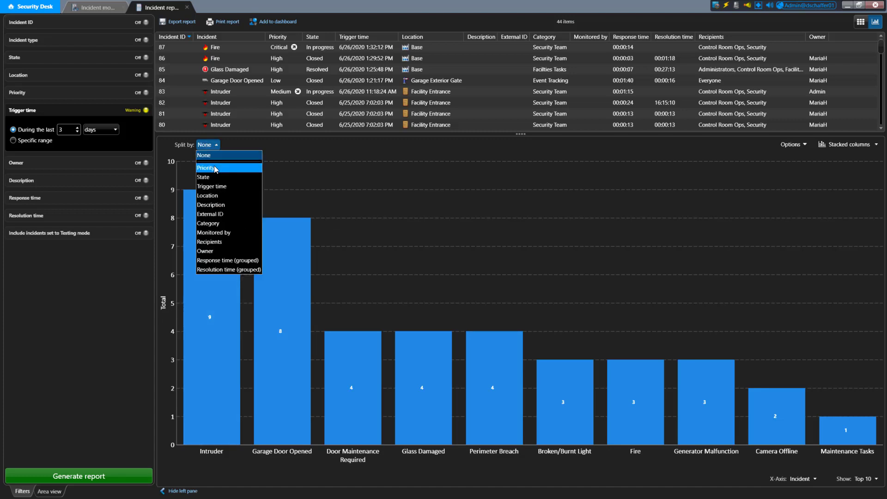
{"action": "left_click", "coordinate": [214, 168]}
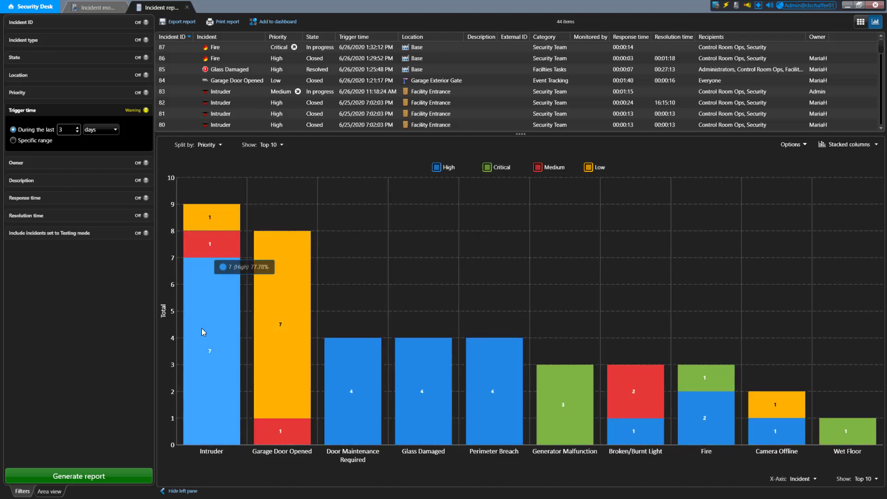
{"action": "mouse_move", "coordinate": [278, 280]}
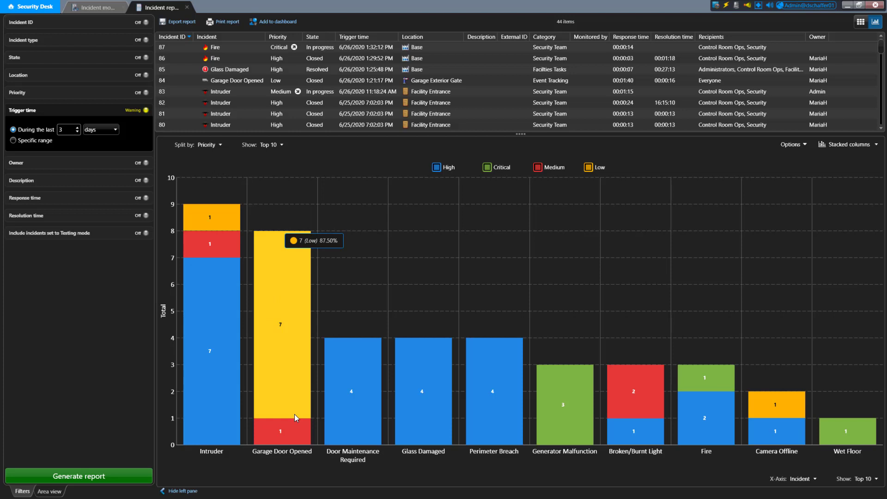
{"action": "mouse_move", "coordinate": [375, 433]}
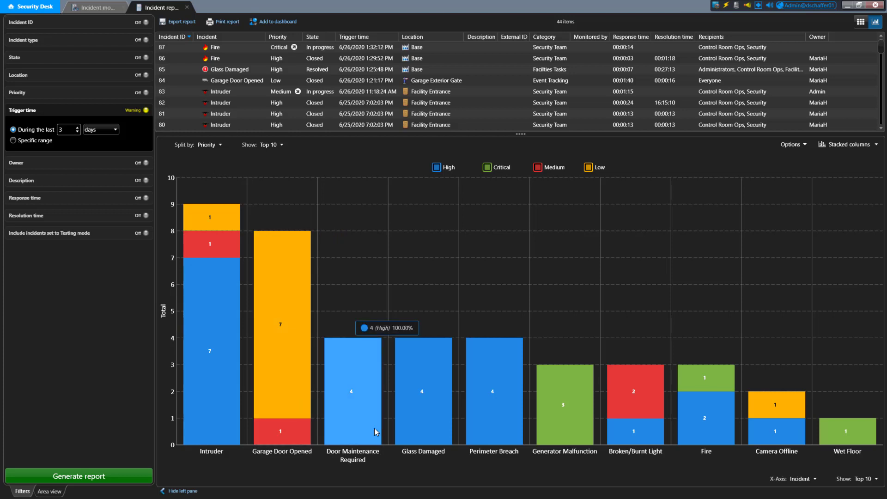
{"action": "mouse_move", "coordinate": [648, 388]}
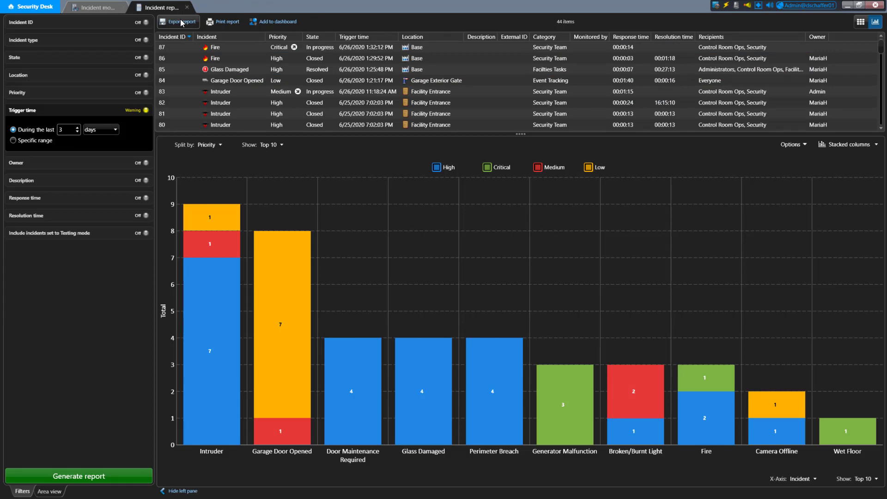
{"action": "left_click", "coordinate": [182, 22]}
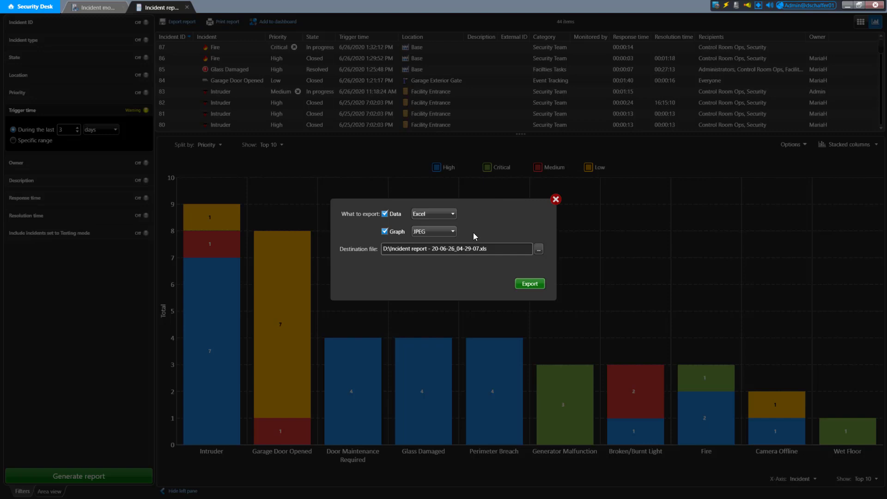
{"action": "left_click", "coordinate": [452, 214]}
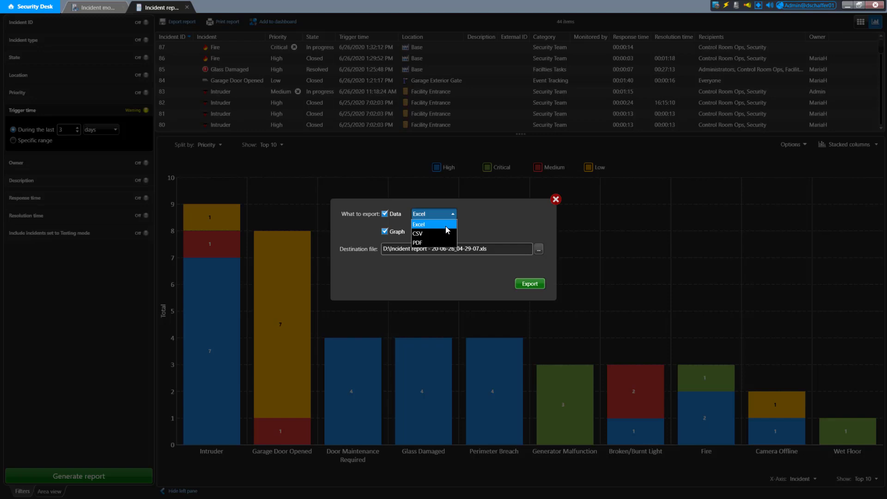
{"action": "left_click", "coordinate": [446, 227]}
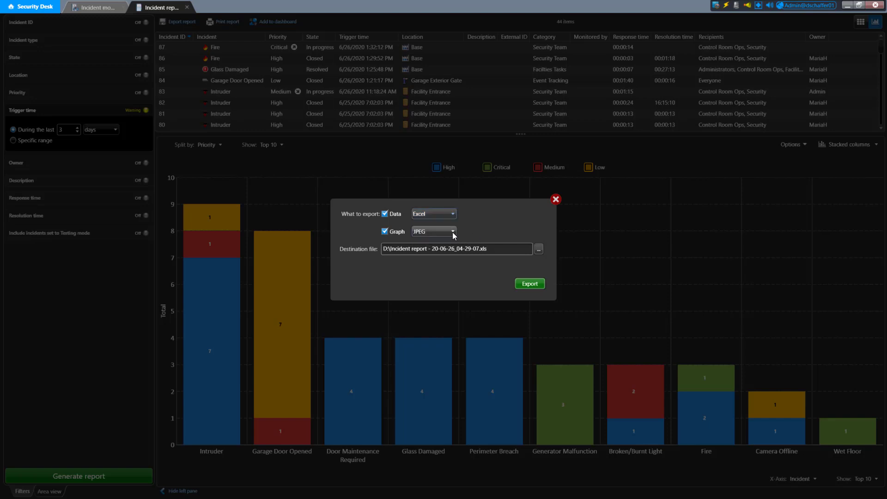
{"action": "left_click", "coordinate": [451, 232]}
{"action": "left_click", "coordinate": [556, 200]}
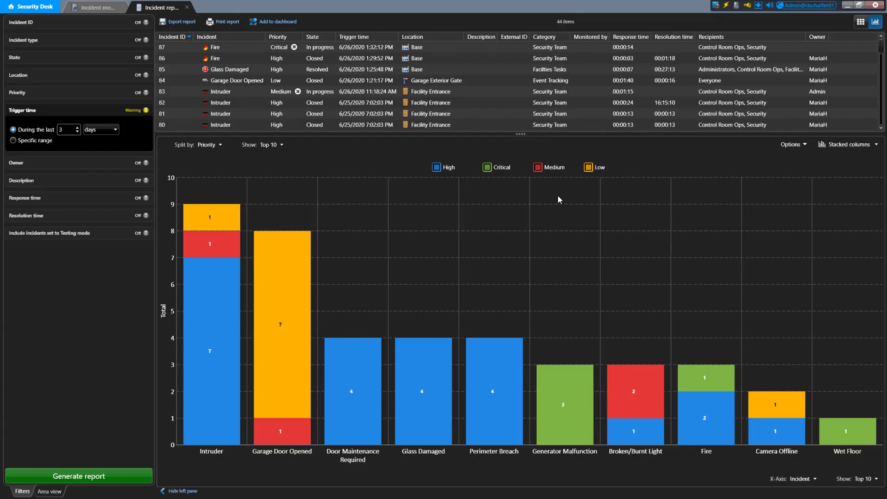
{"action": "left_click", "coordinate": [232, 59]}
{"action": "left_click", "coordinate": [227, 21]}
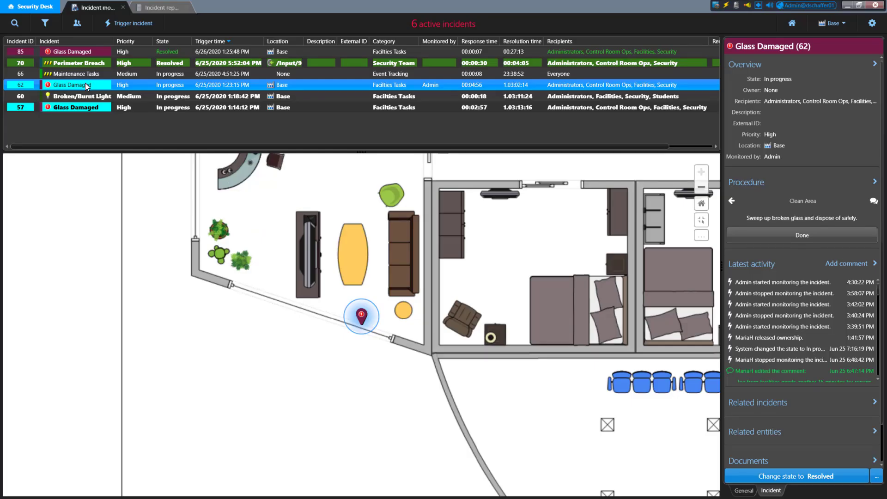
{"action": "right_click", "coordinate": [325, 87]}
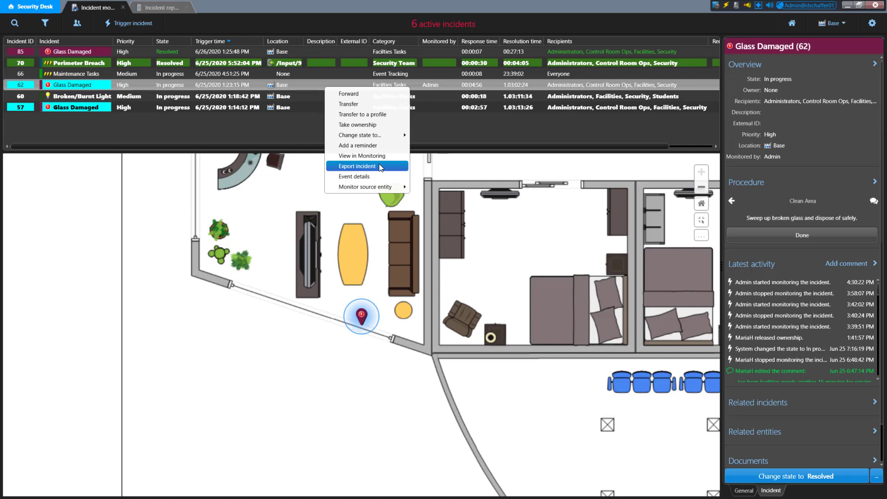
{"action": "left_click", "coordinate": [175, 188]}
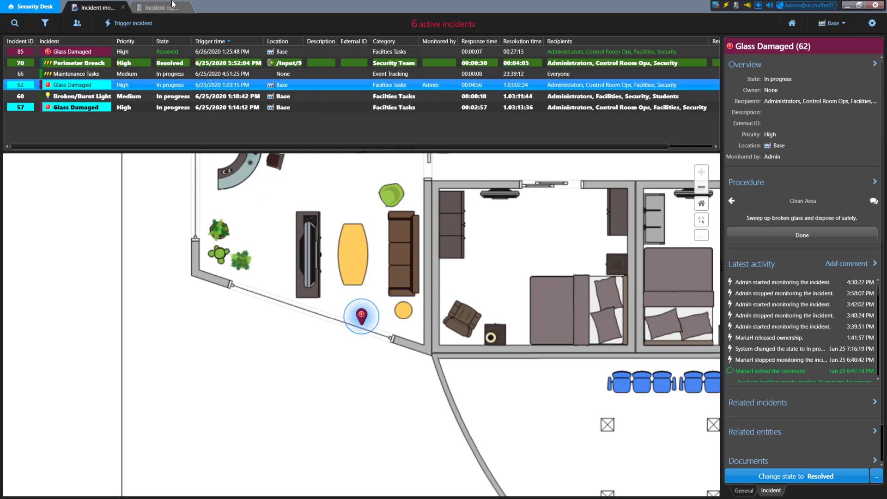
- Back in the report results, open Export incident for Intruder (83)
{"action": "left_click", "coordinate": [161, 10]}
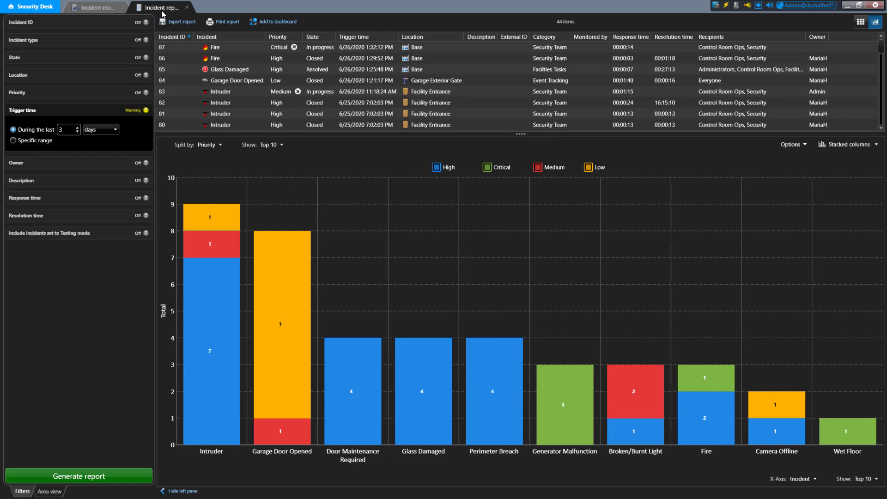
{"action": "left_click", "coordinate": [237, 91]}
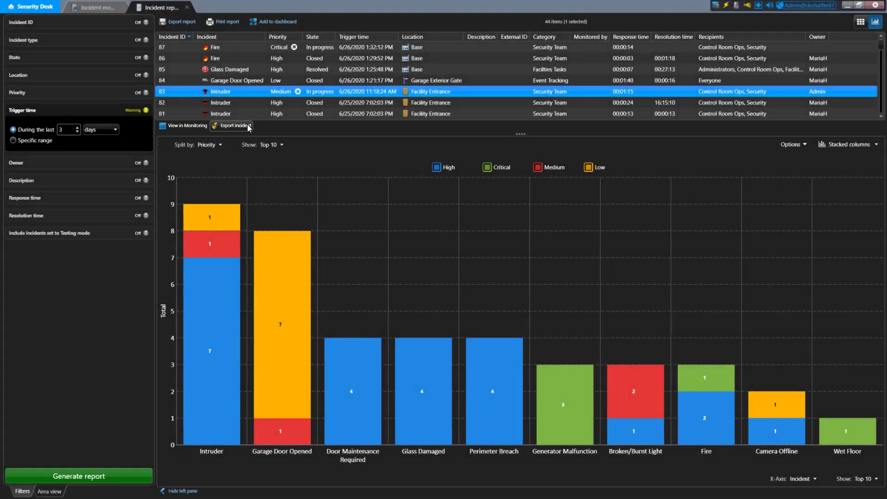
{"action": "left_click", "coordinate": [248, 123]}
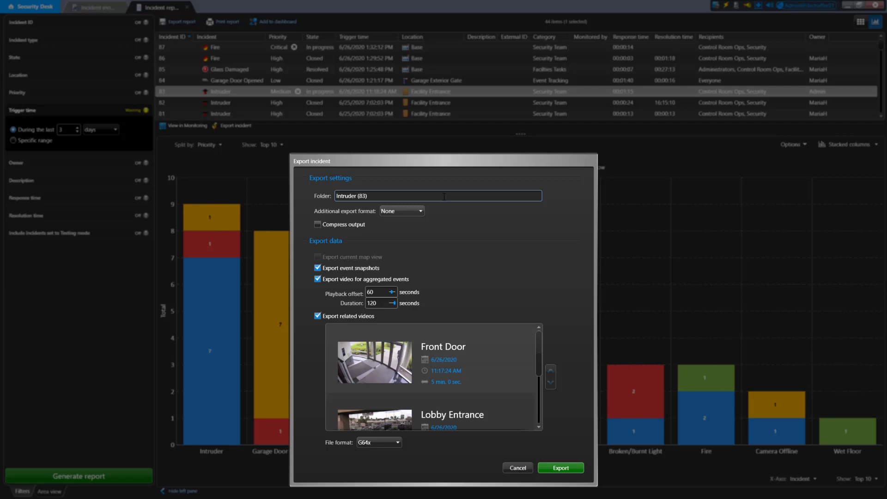
- Add PDF as the additional export format and leave Compress output off
{"action": "left_click", "coordinate": [407, 212]}
{"action": "left_click", "coordinate": [326, 224]}
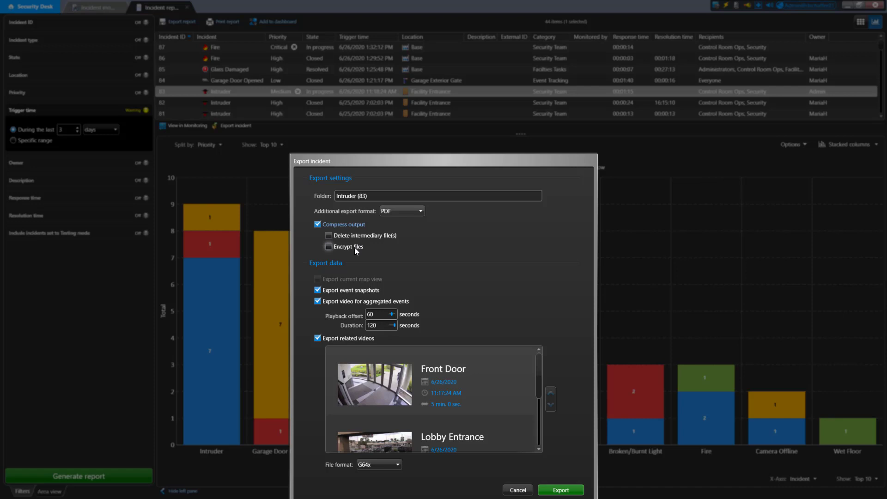
{"action": "left_click", "coordinate": [339, 225]}
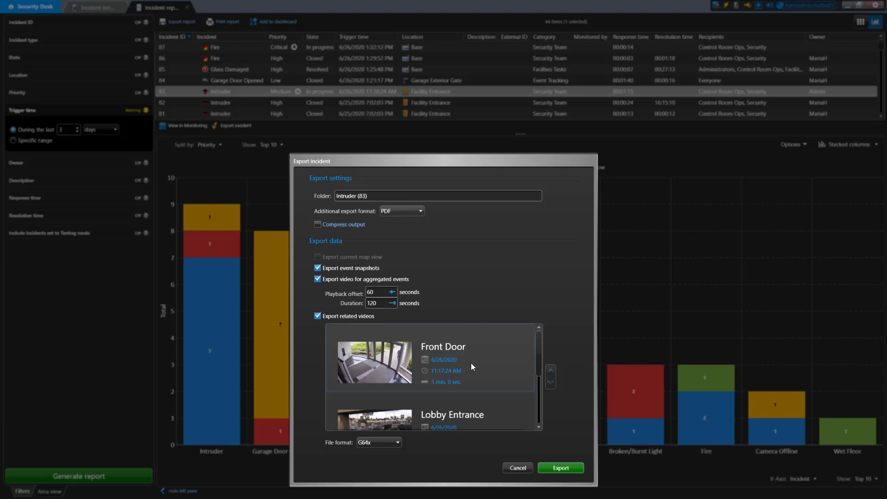
- Shorten the Front Door video clip's time range by ending it earlier
{"action": "left_click", "coordinate": [448, 382]}
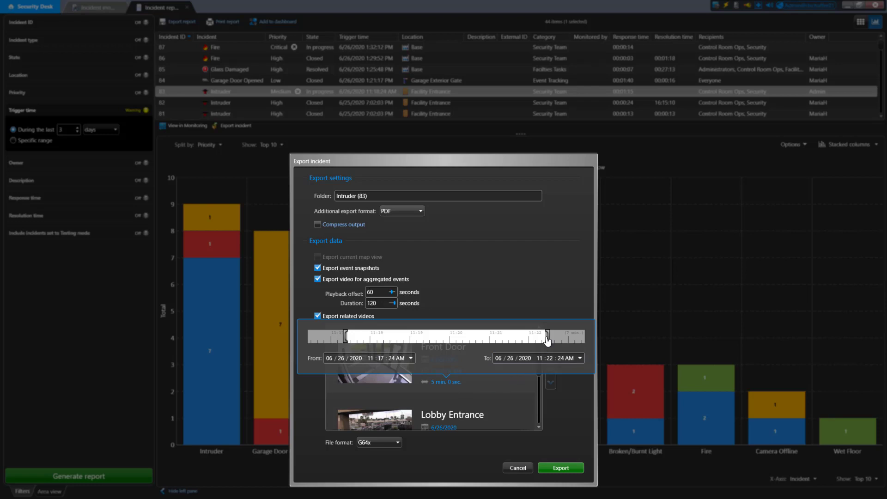
{"action": "left_click_drag", "start_coordinate": [547, 340], "coordinate": [478, 340]}
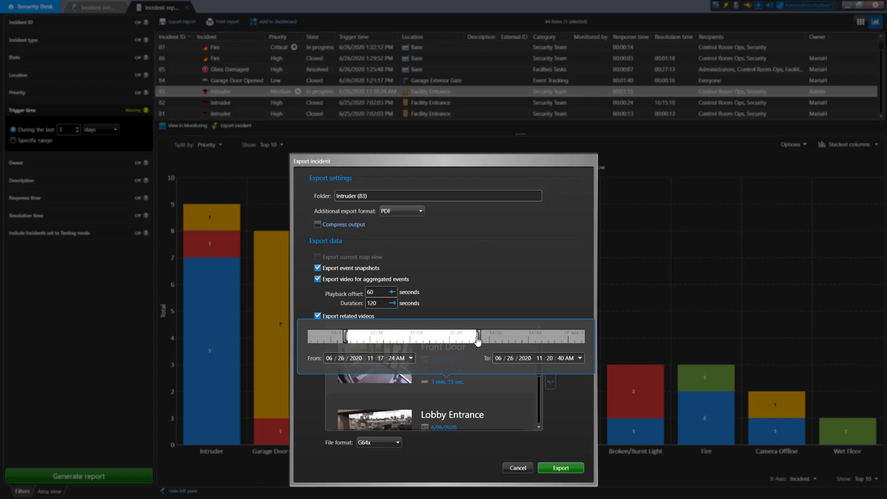
{"action": "left_click", "coordinate": [544, 284]}
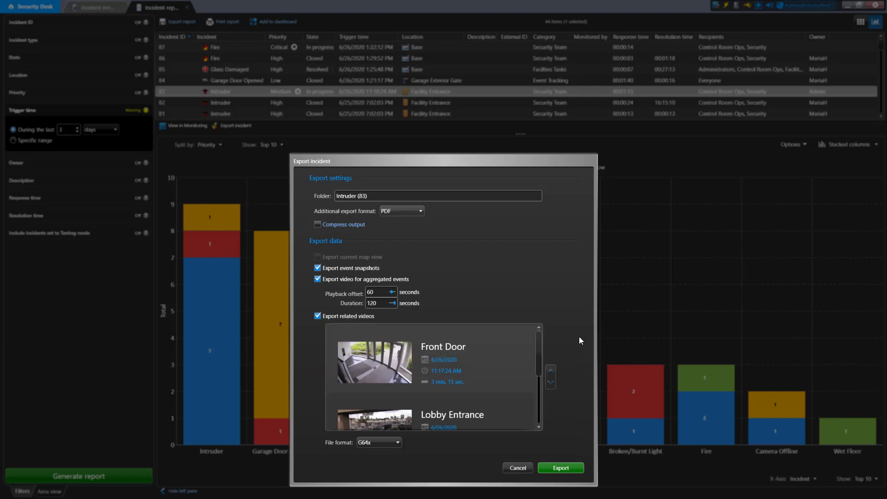
- Keep G64x as the video file format and export the Intruder (83) incident
{"action": "left_click", "coordinate": [398, 440]}
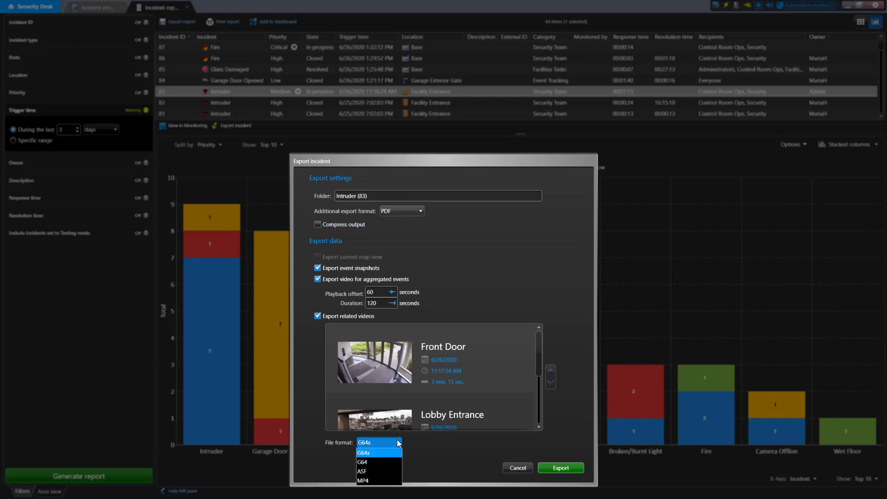
{"action": "left_click", "coordinate": [397, 443]}
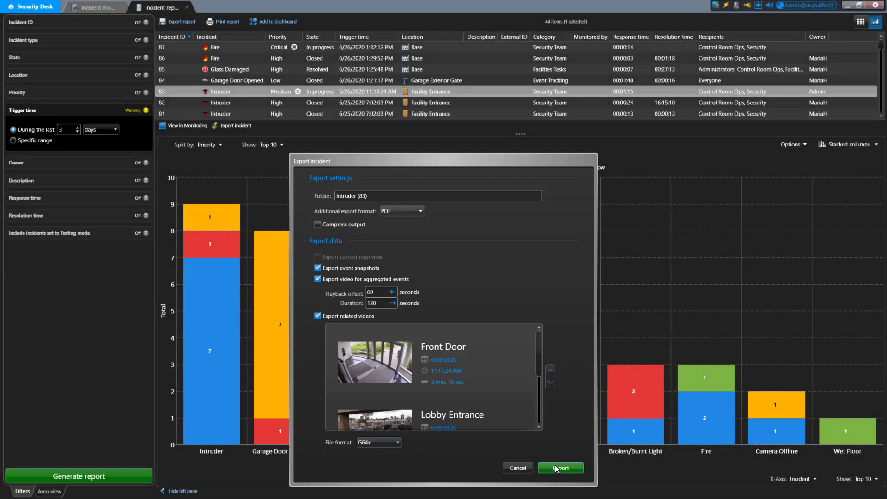
{"action": "left_click", "coordinate": [556, 468]}
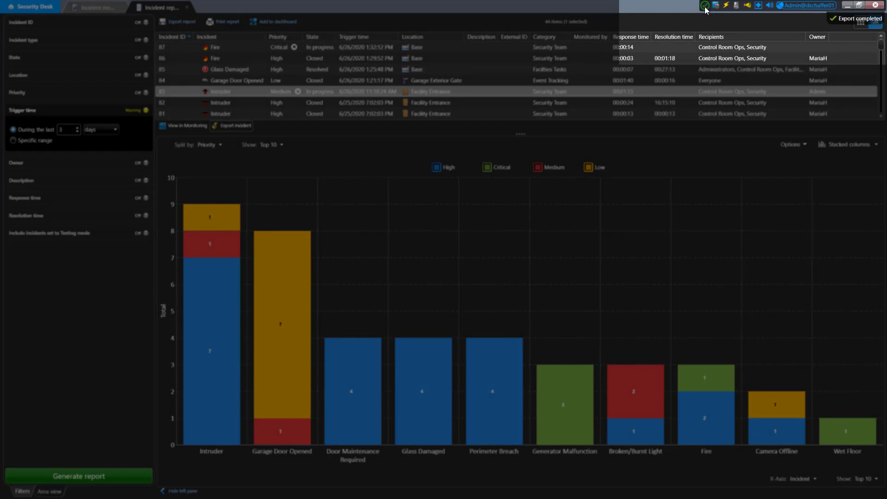
- From the completed export, open the vault and show the Intruder (83) folder in Windows Explorer
{"action": "left_click", "coordinate": [704, 5]}
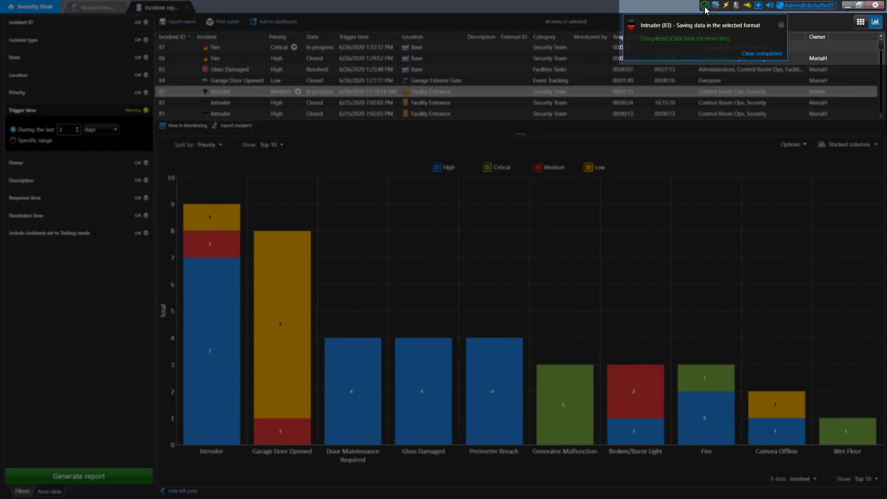
{"action": "left_click", "coordinate": [704, 41]}
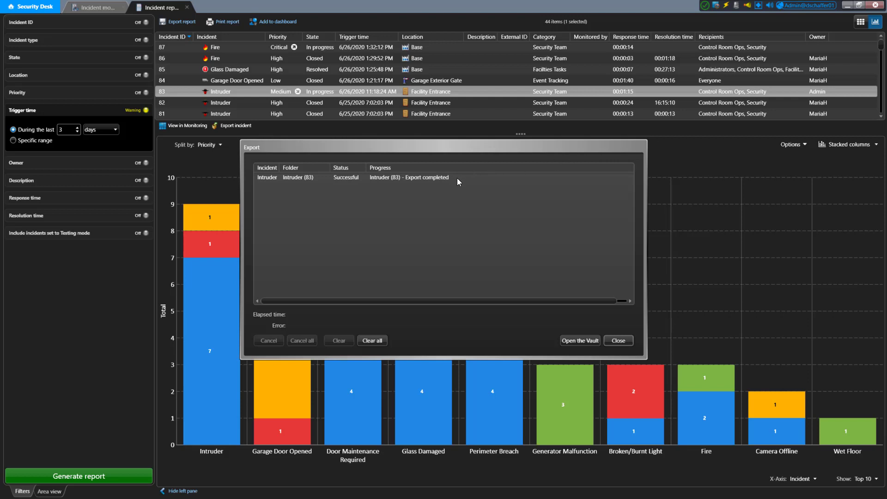
{"action": "left_click", "coordinate": [573, 340]}
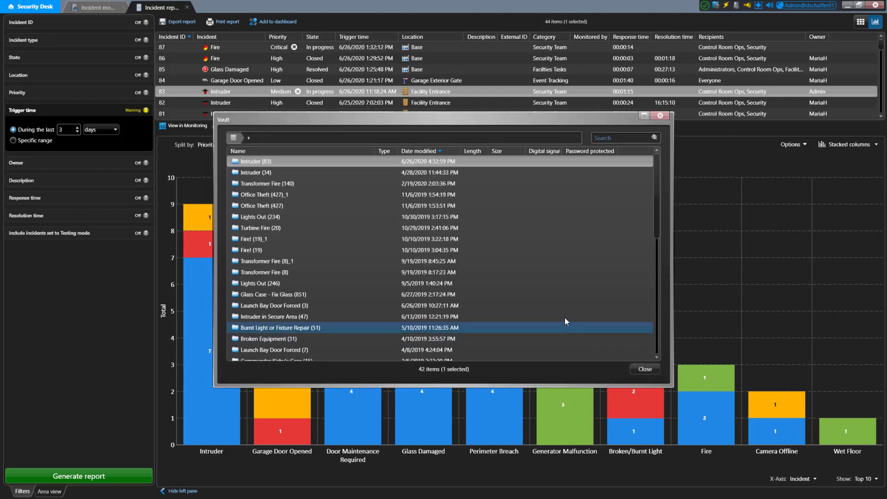
{"action": "left_click", "coordinate": [275, 162]}
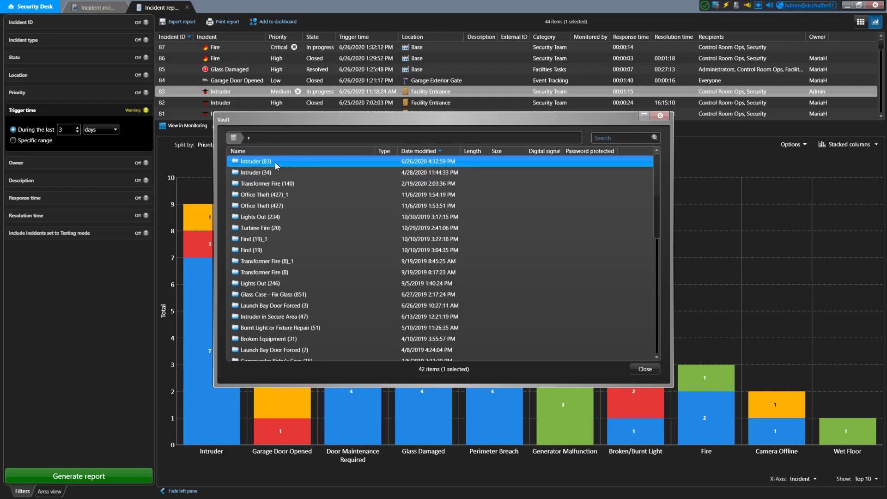
{"action": "right_click", "coordinate": [275, 163]}
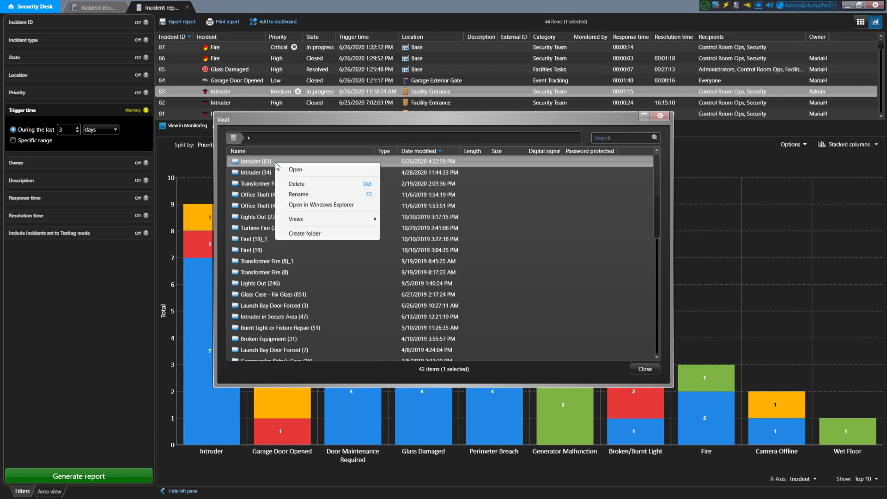
{"action": "left_click", "coordinate": [323, 205]}
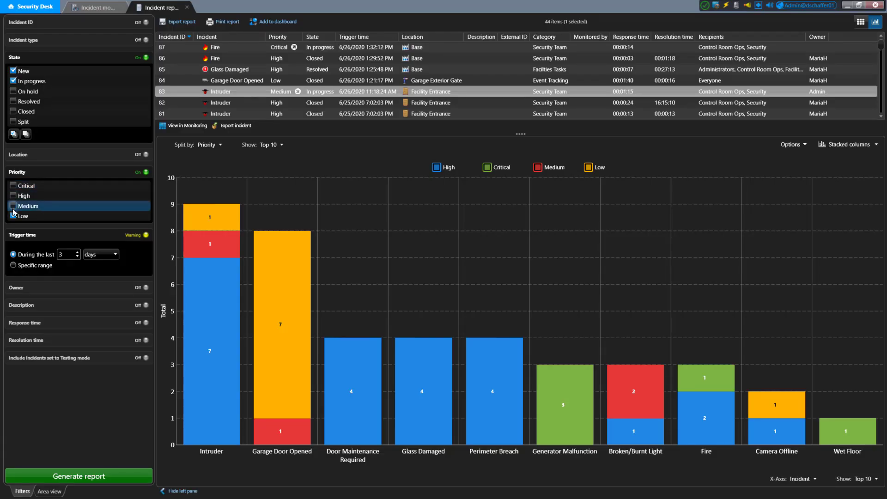
- Change Priority from Low to Critical over the last 2 days, regenerate, and select Fire in tile view
{"action": "left_click", "coordinate": [13, 215]}
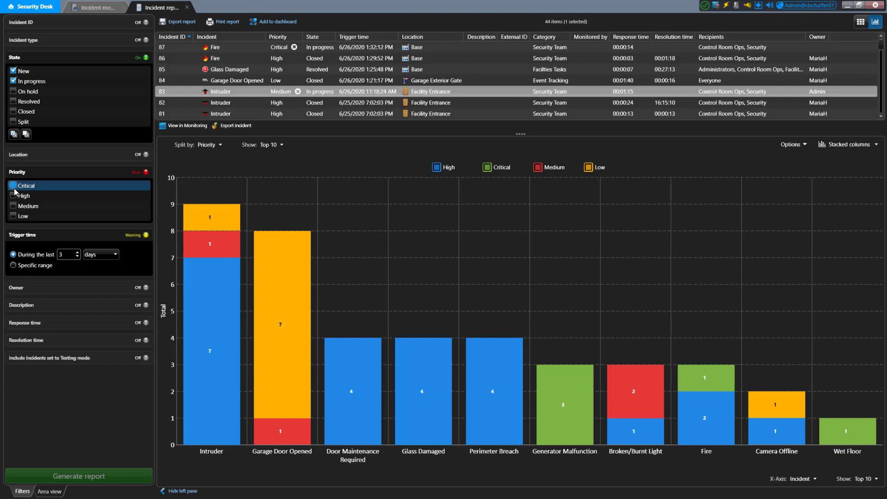
{"action": "left_click", "coordinate": [14, 189]}
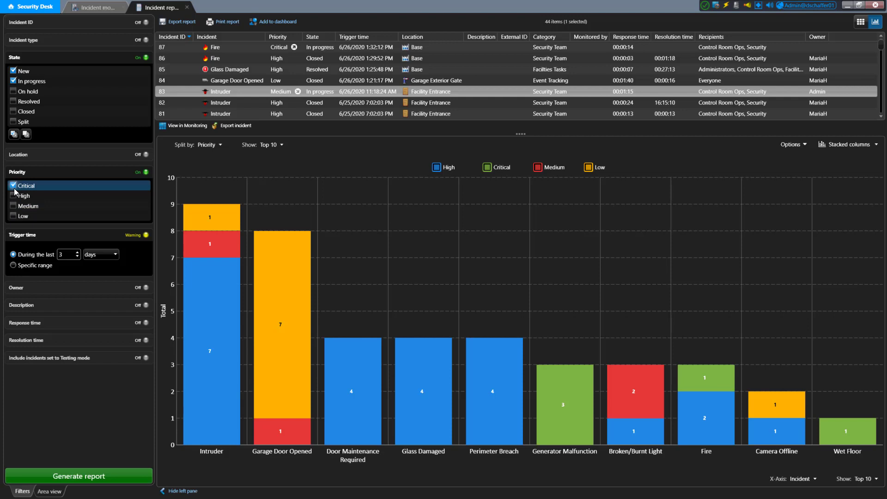
{"action": "left_click", "coordinate": [77, 256]}
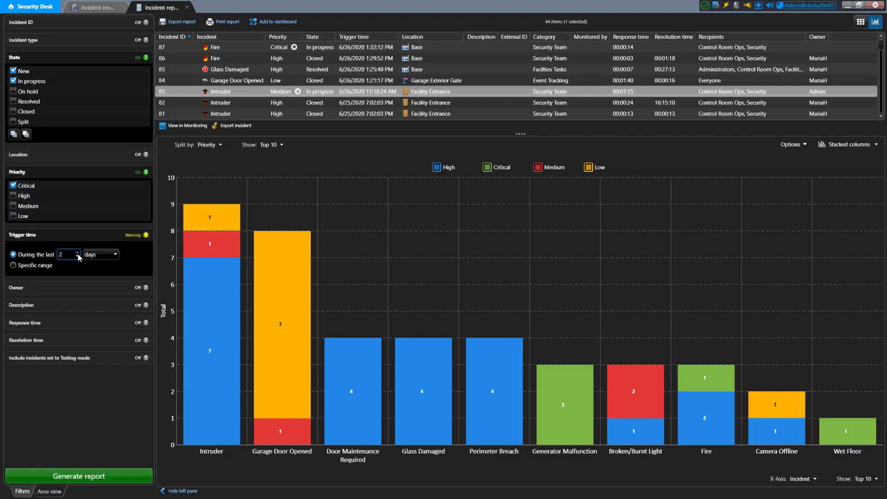
{"action": "left_click", "coordinate": [122, 476]}
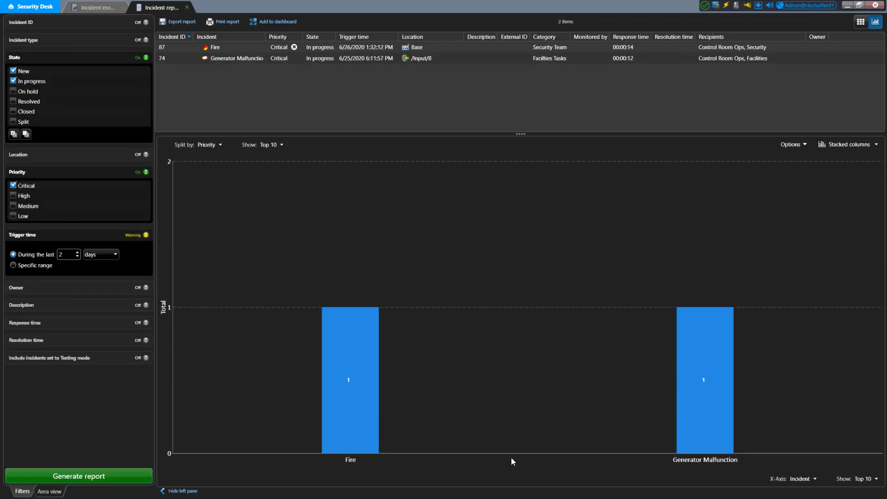
{"action": "left_click", "coordinate": [859, 23]}
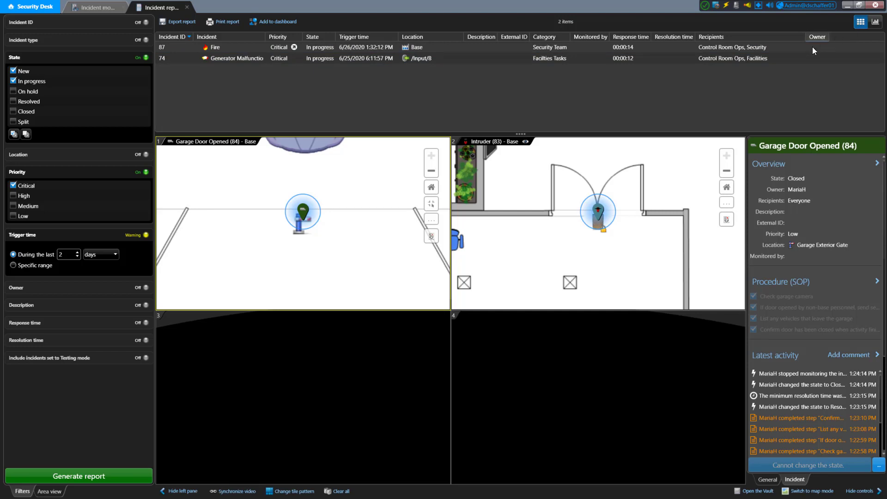
{"action": "left_click", "coordinate": [229, 47]}
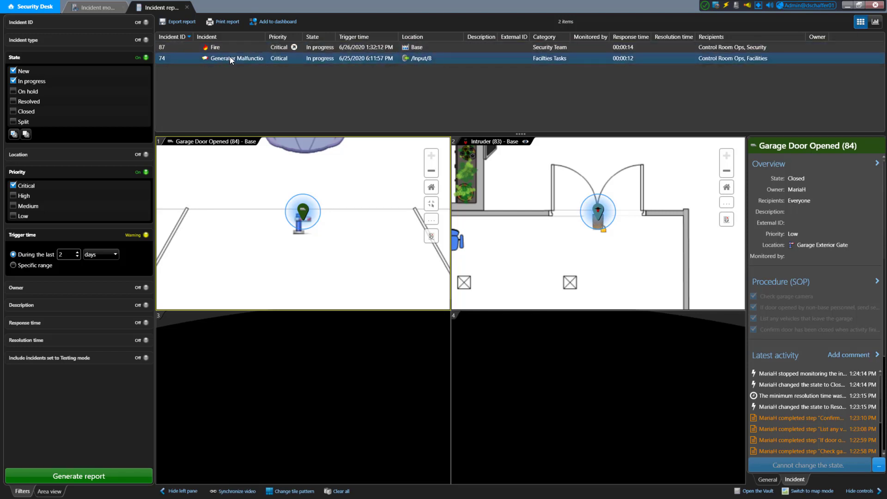
- Save the report as a public task, appending 'New InProg Critical' to its name
{"action": "right_click", "coordinate": [157, 8]}
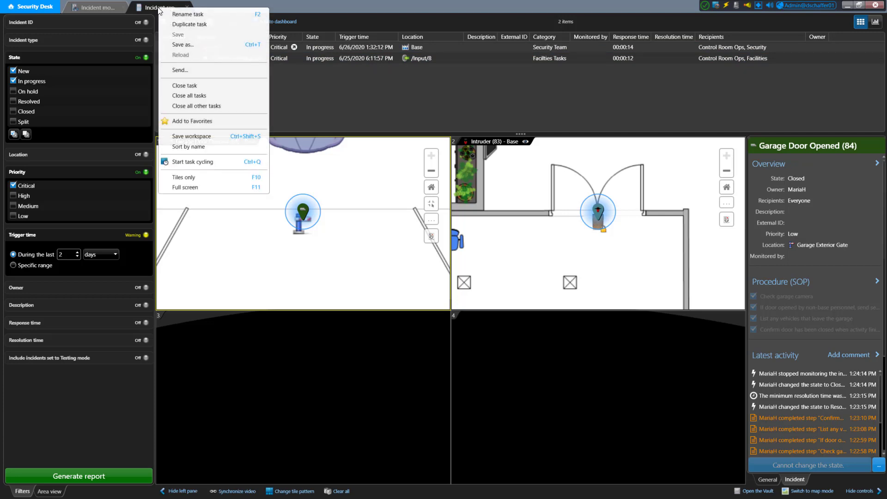
{"action": "left_click", "coordinate": [205, 45]}
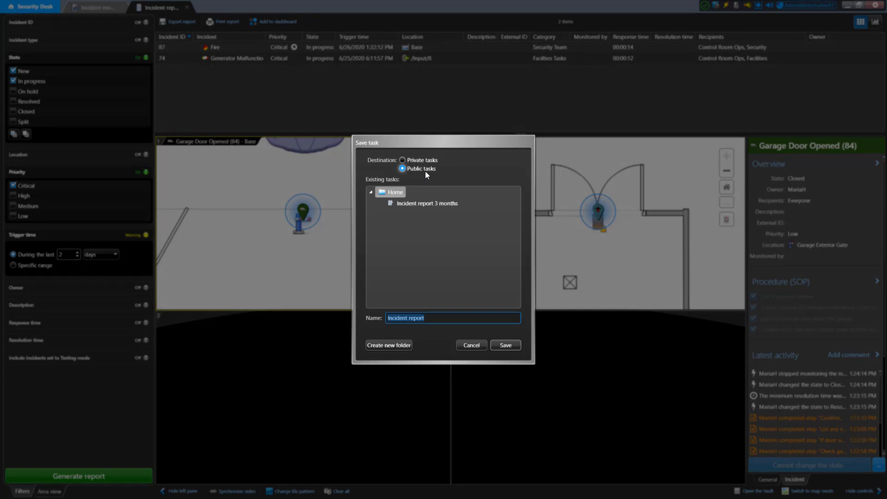
{"action": "left_click", "coordinate": [445, 319]}
{"action": "type", "text": "New InProg Critical"}
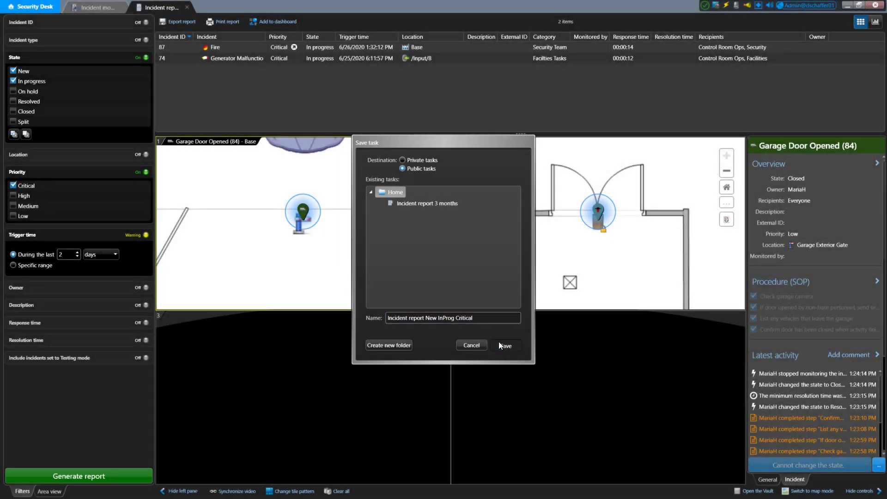
{"action": "left_click", "coordinate": [499, 346]}
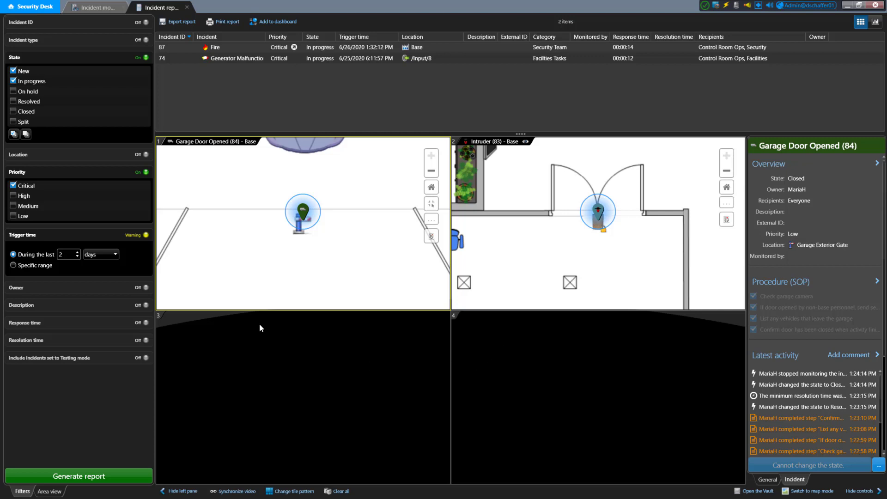
- Check that the new report task appears under Public tasks, then return to the Tasks page
{"action": "left_click", "coordinate": [46, 8]}
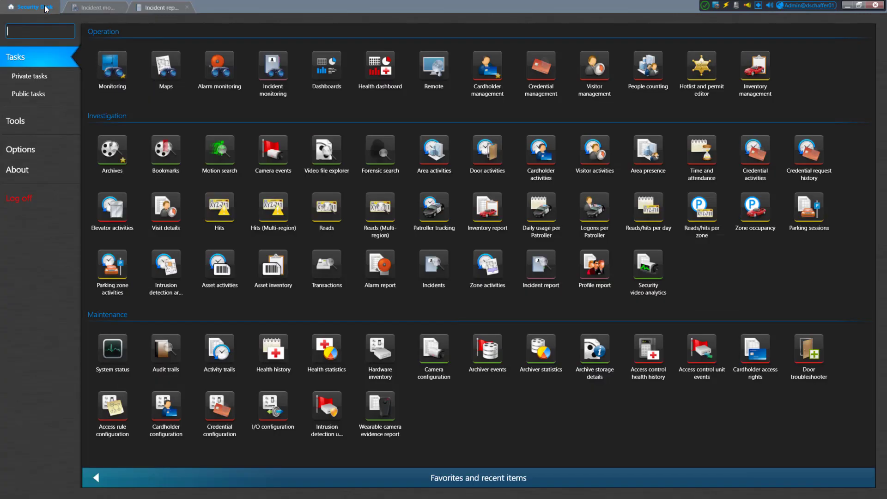
{"action": "left_click", "coordinate": [40, 95]}
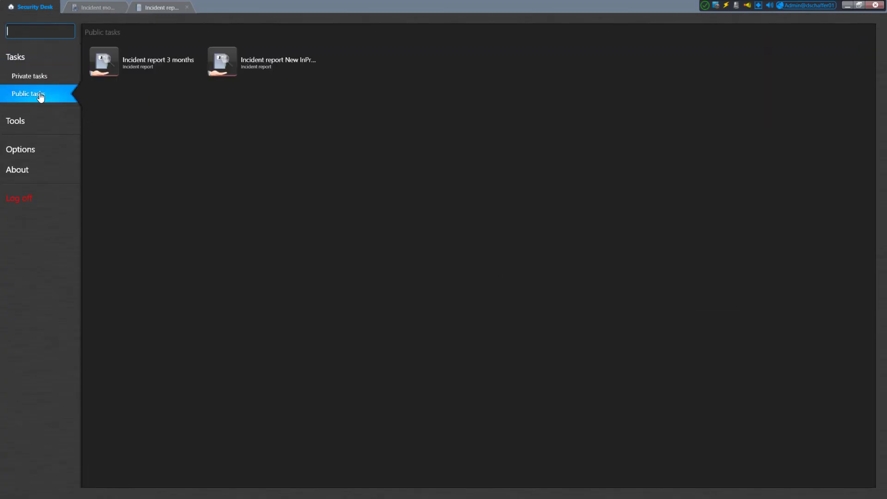
{"action": "left_click", "coordinate": [221, 58]}
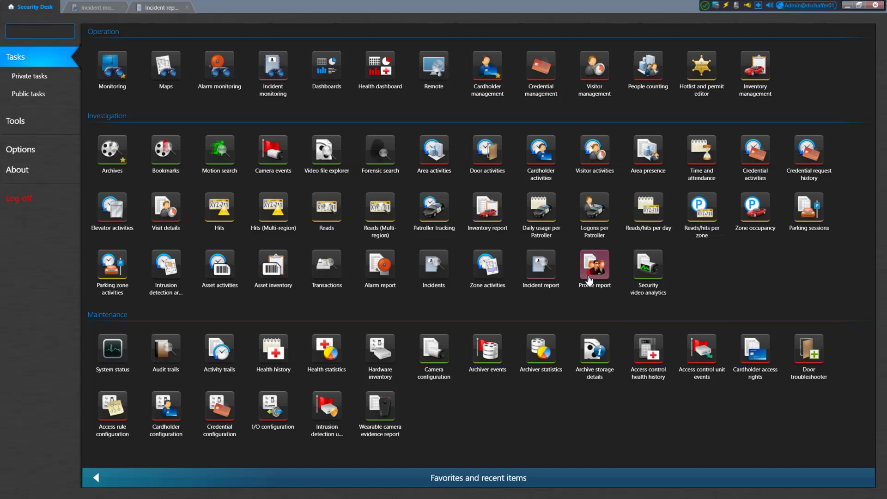
- Generate a Profile report for Facilities Team with modification time during the last 2 days
{"action": "left_click", "coordinate": [589, 279]}
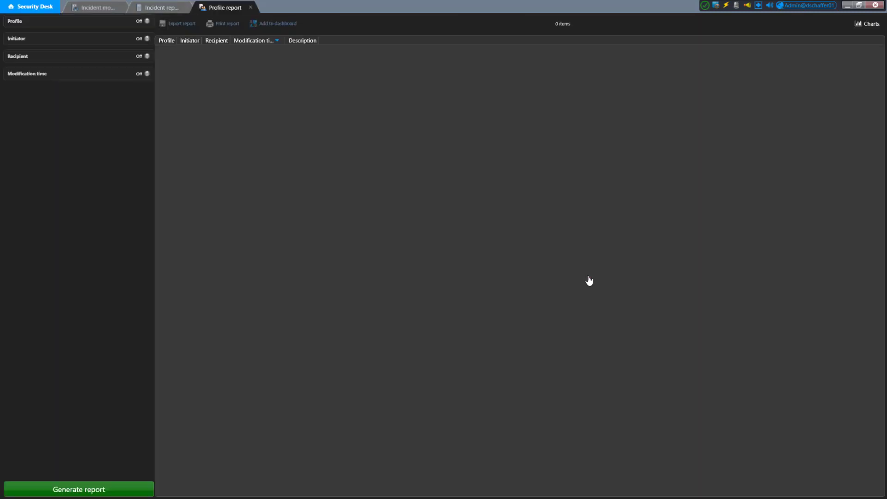
{"action": "left_click", "coordinate": [68, 26]}
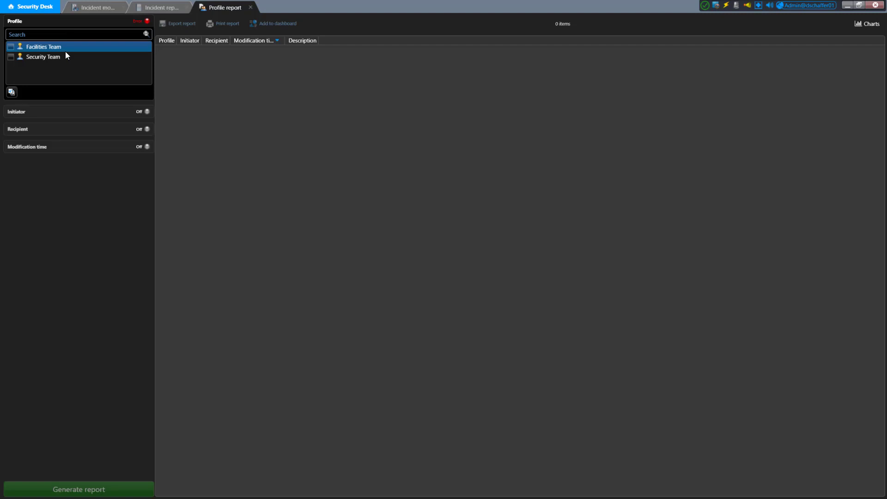
{"action": "left_click", "coordinate": [11, 47]}
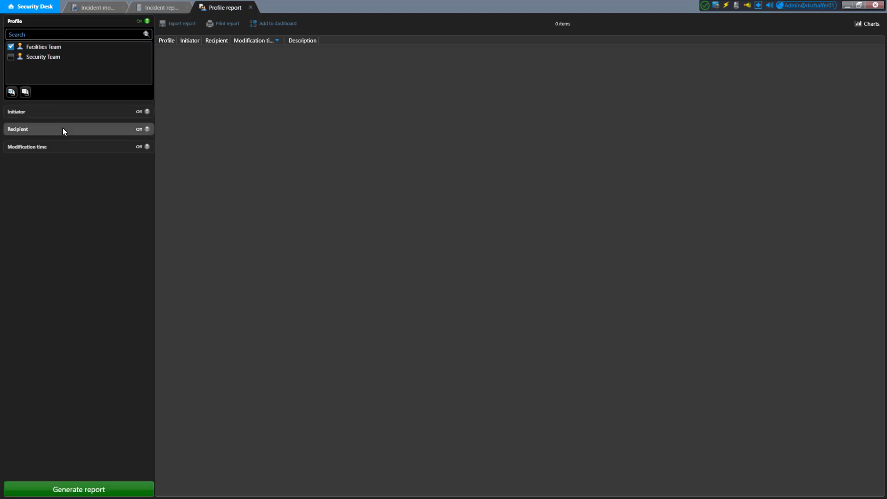
{"action": "left_click", "coordinate": [53, 148]}
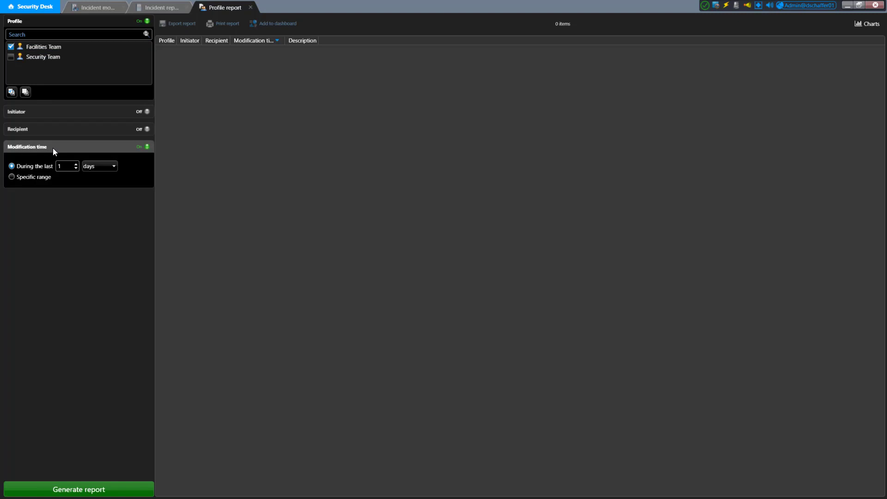
{"action": "left_click", "coordinate": [76, 164]}
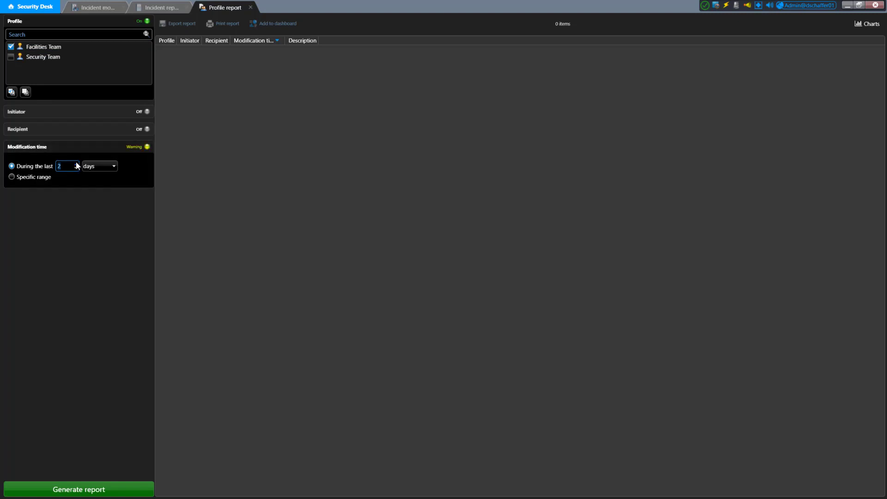
{"action": "left_click", "coordinate": [106, 489]}
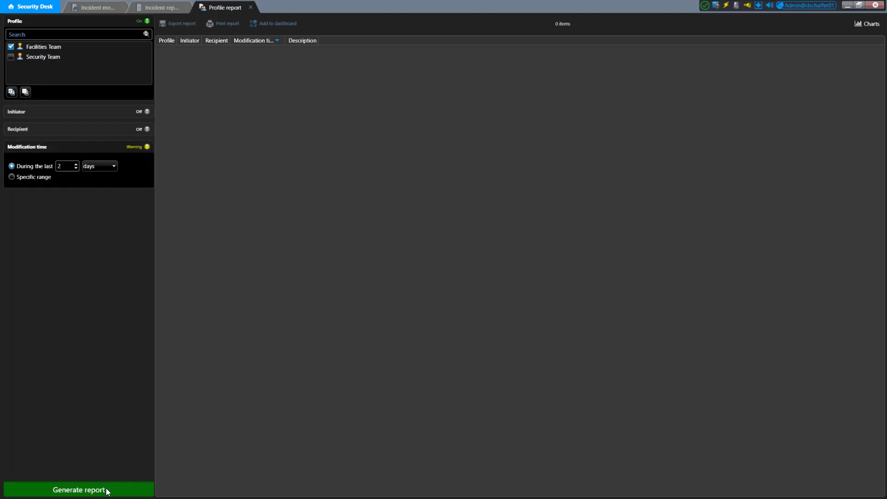